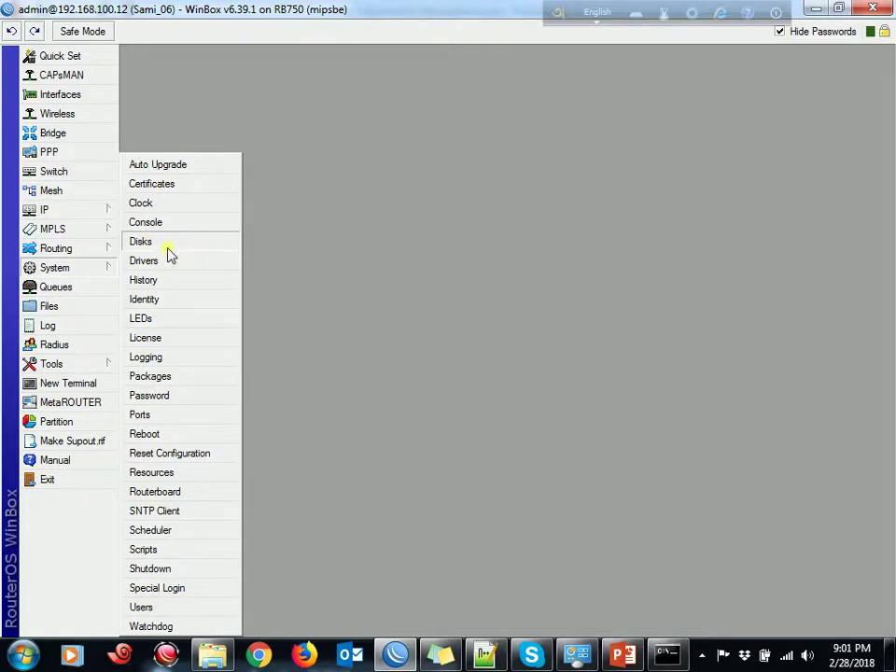
- View the disk list and the configuration history, moving the history window partly clear of the disk list
{"action": "left_click", "coordinate": [170, 248]}
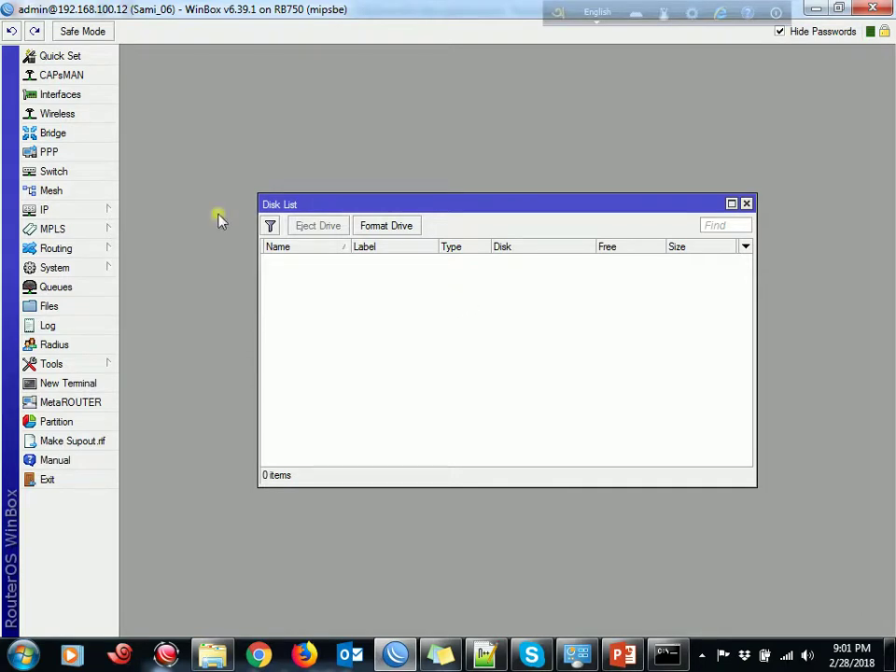
{"action": "left_click", "coordinate": [85, 268]}
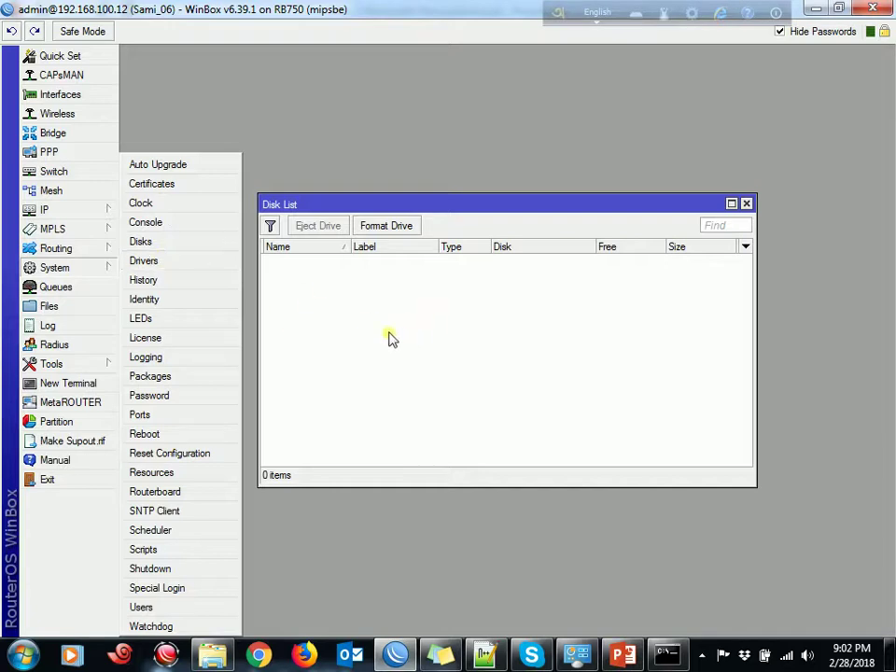
{"action": "left_click", "coordinate": [181, 284]}
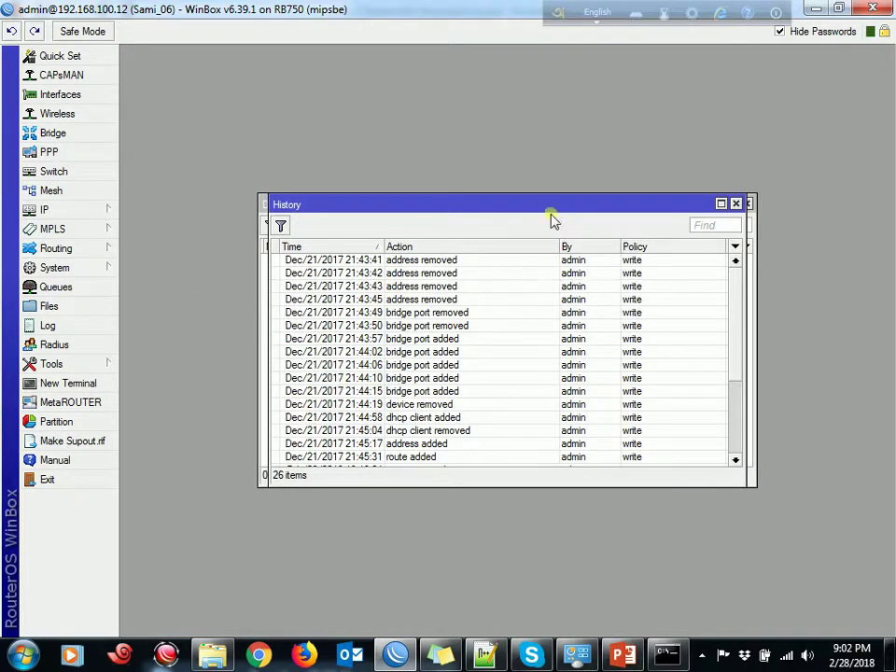
{"action": "left_click_drag", "start_coordinate": [544, 200], "coordinate": [642, 131]}
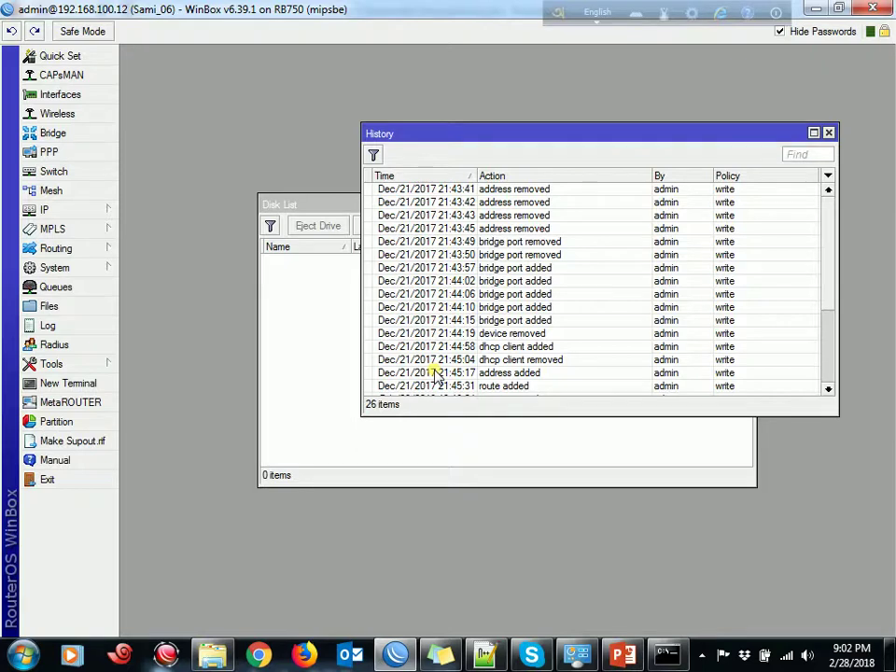
- Open the router's system identity settings
{"action": "left_click", "coordinate": [90, 214]}
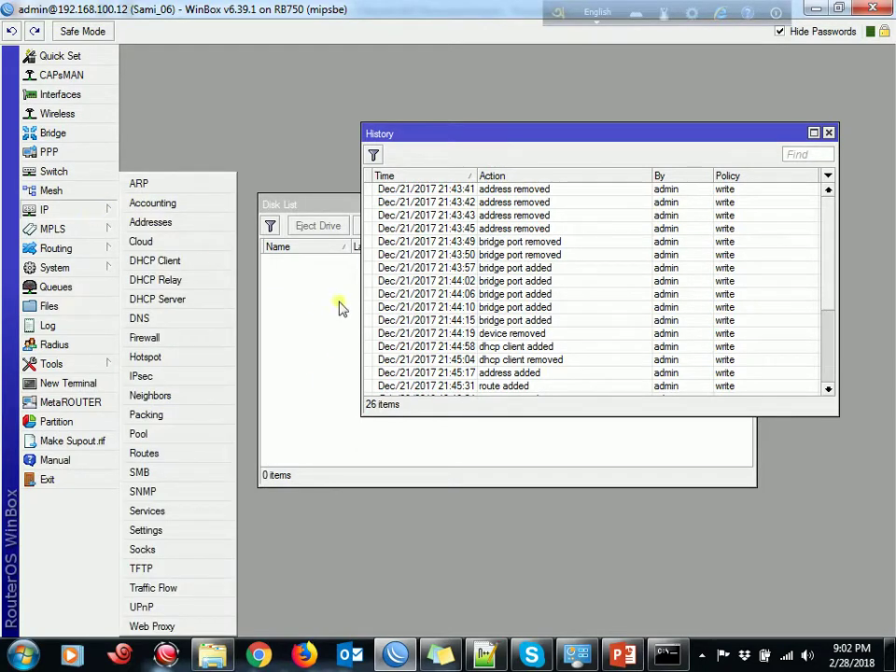
{"action": "left_click_drag", "start_coordinate": [828, 252], "coordinate": [229, 180]}
{"action": "left_click", "coordinate": [61, 213]}
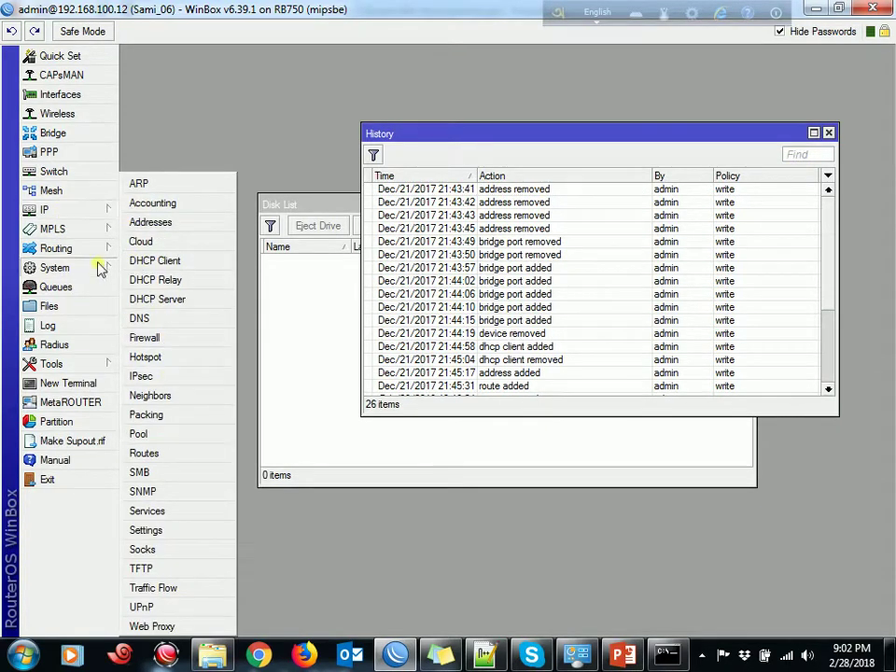
{"action": "left_click", "coordinate": [56, 267]}
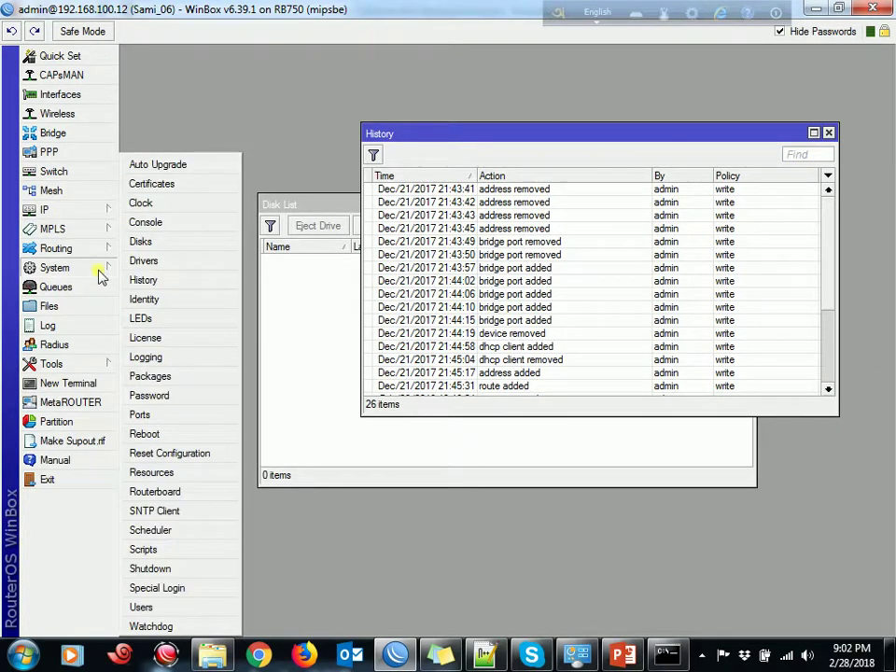
{"action": "left_click", "coordinate": [183, 300]}
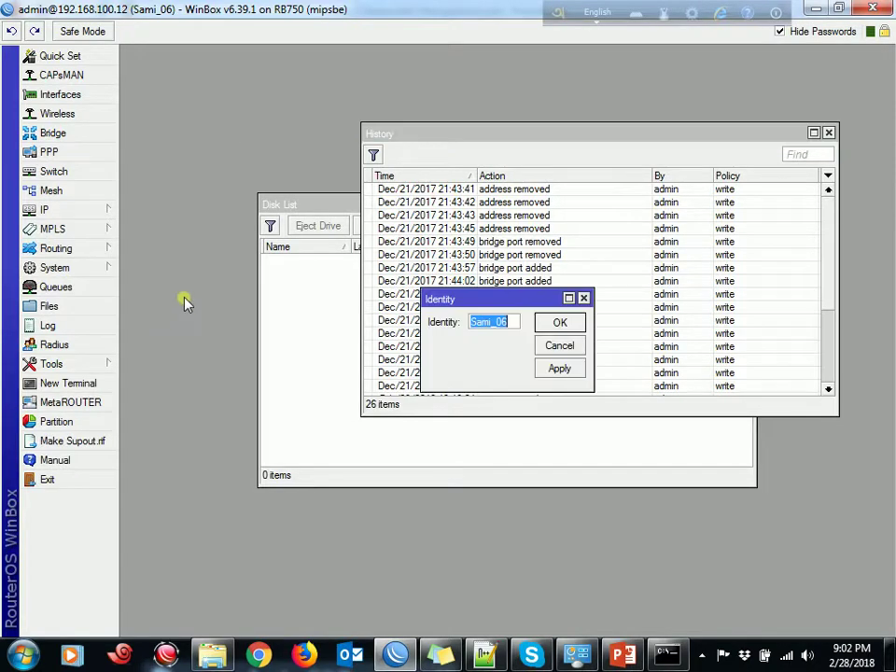
- View the system logging actions and examine the remote action's Remote Address setting
{"action": "left_click", "coordinate": [105, 267]}
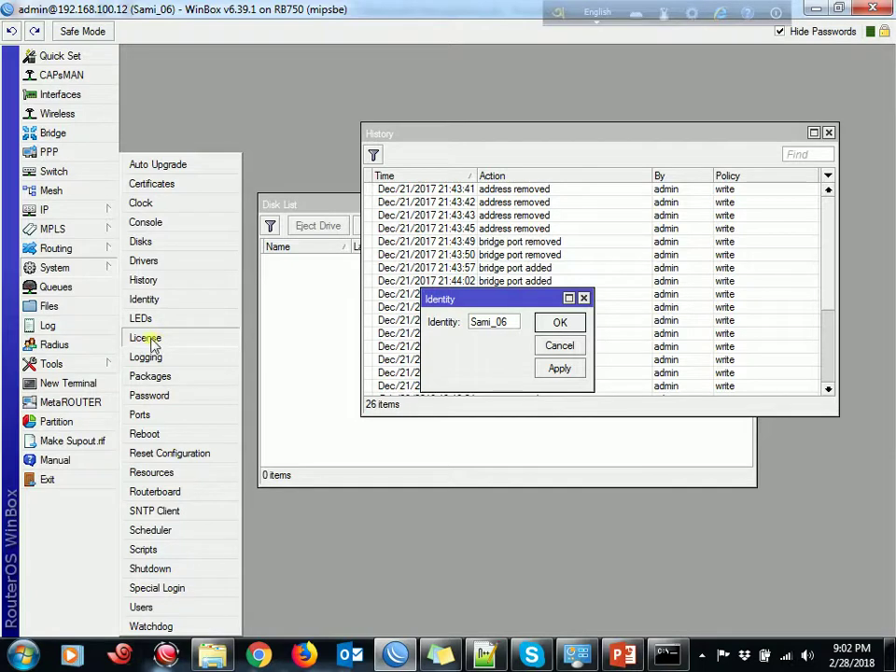
{"action": "left_click", "coordinate": [177, 361]}
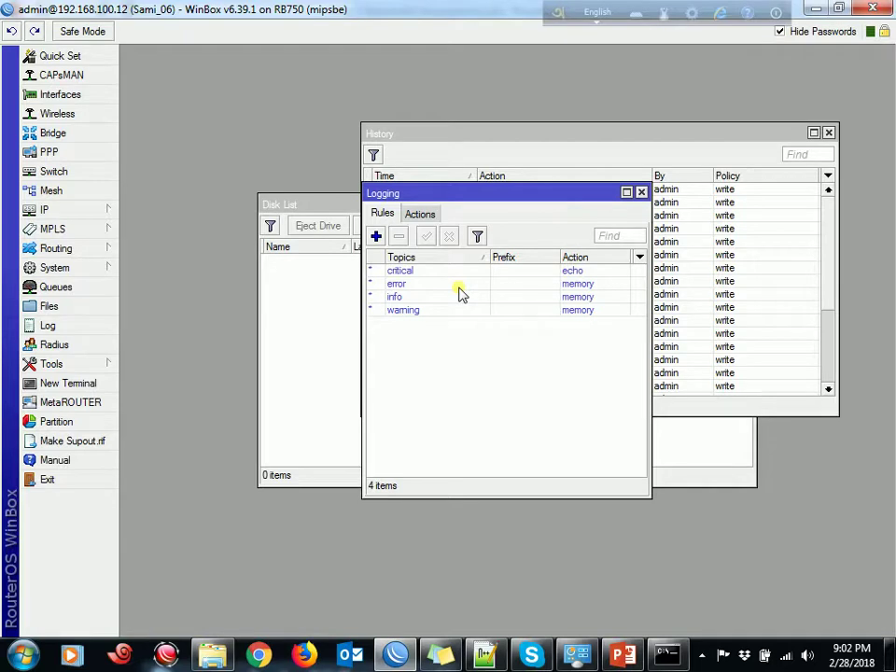
{"action": "left_click", "coordinate": [420, 214]}
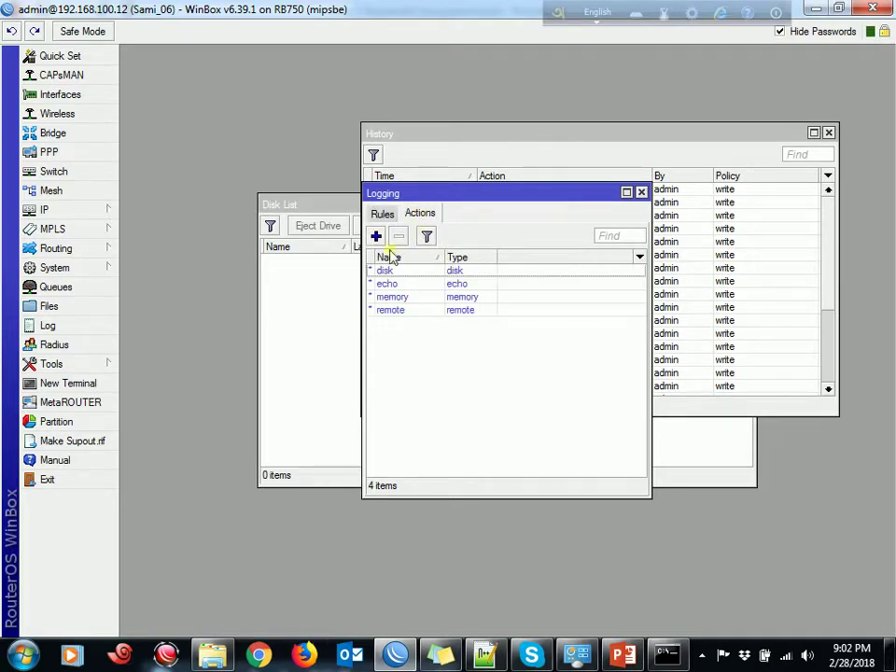
{"action": "double_click", "coordinate": [392, 310]}
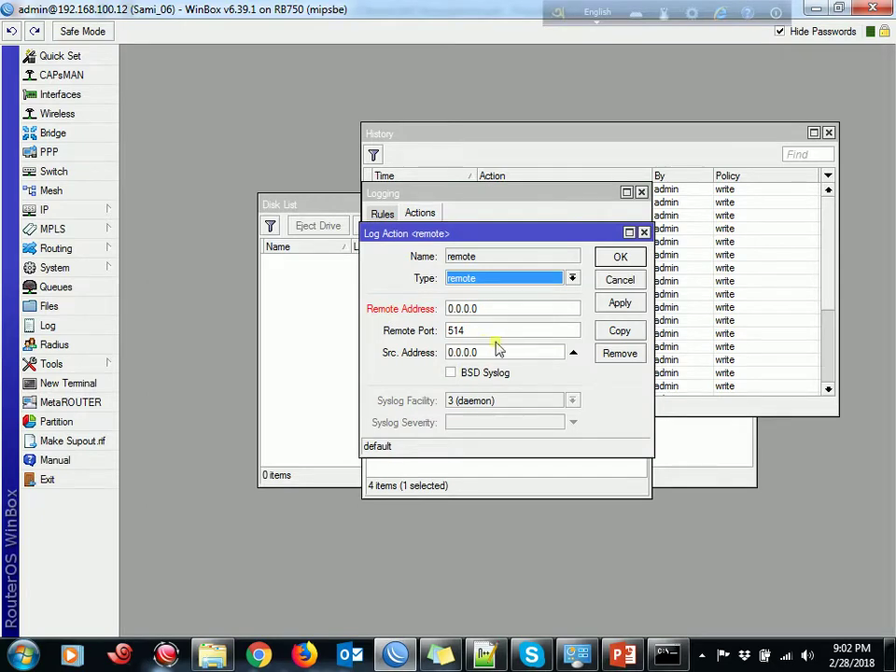
{"action": "left_click", "coordinate": [501, 307]}
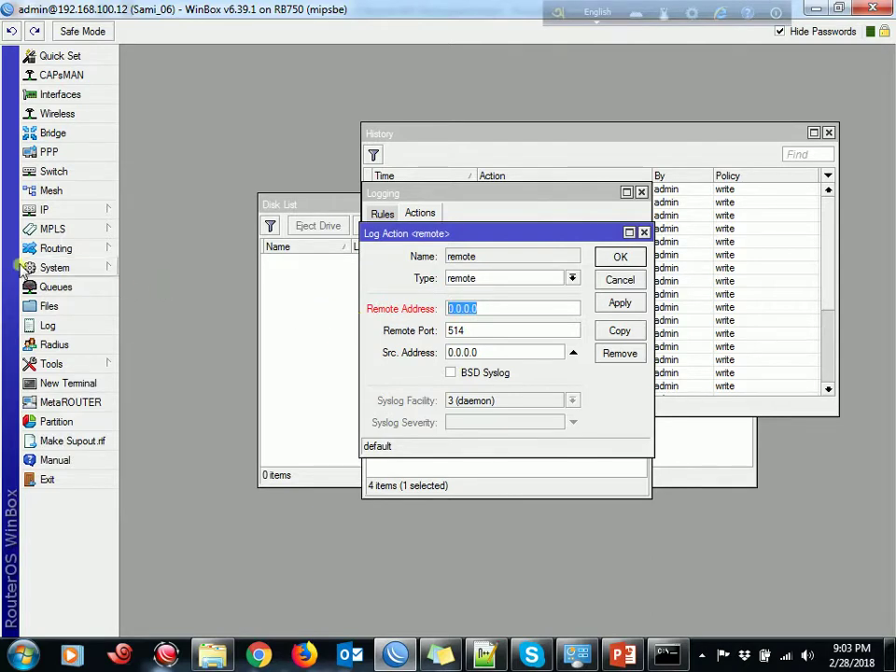
{"action": "left_click", "coordinate": [549, 201]}
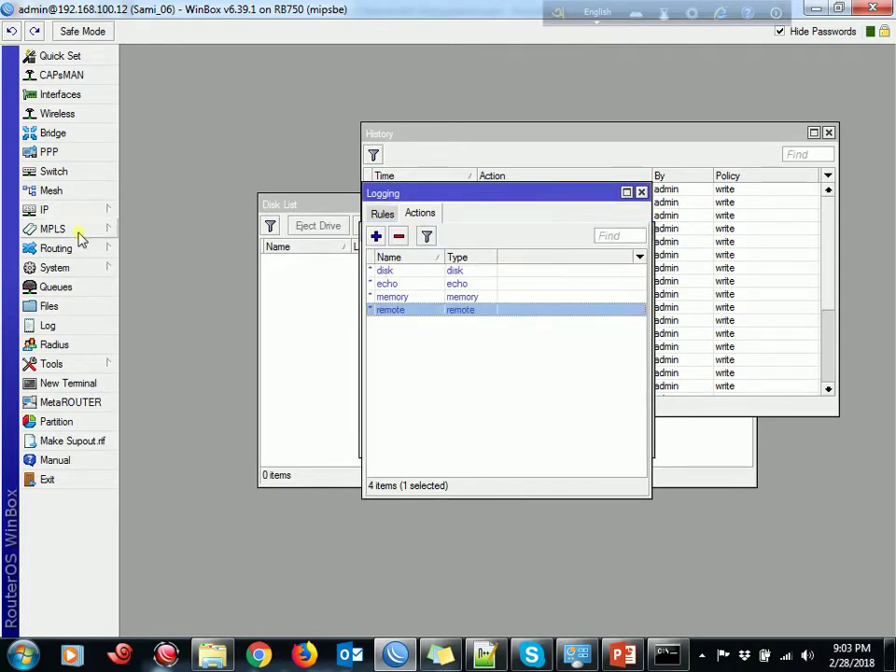
- View the installed package list, and open the password change form and cancel it
{"action": "left_click", "coordinate": [80, 272]}
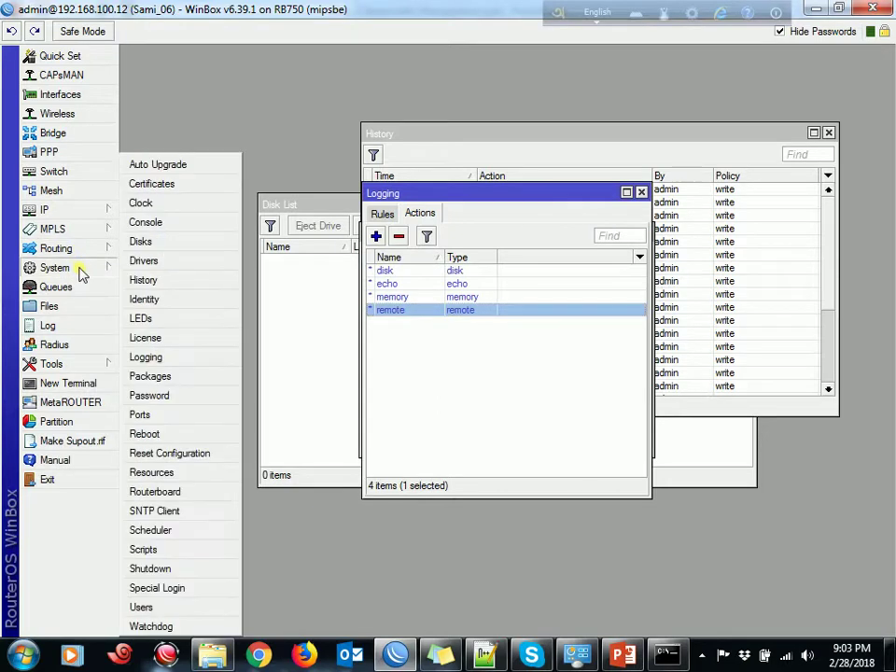
{"action": "left_click", "coordinate": [175, 378]}
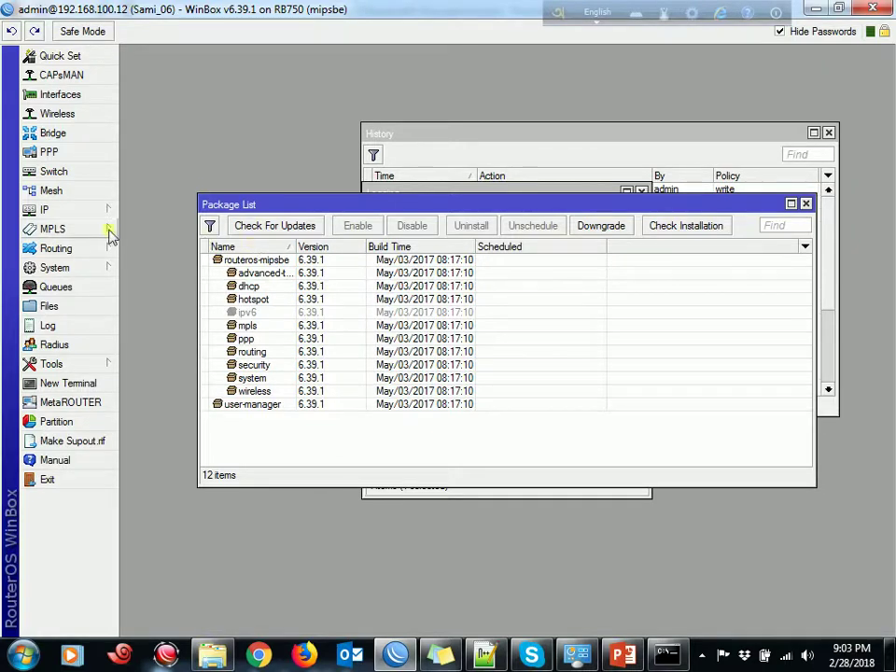
{"action": "left_click", "coordinate": [82, 270]}
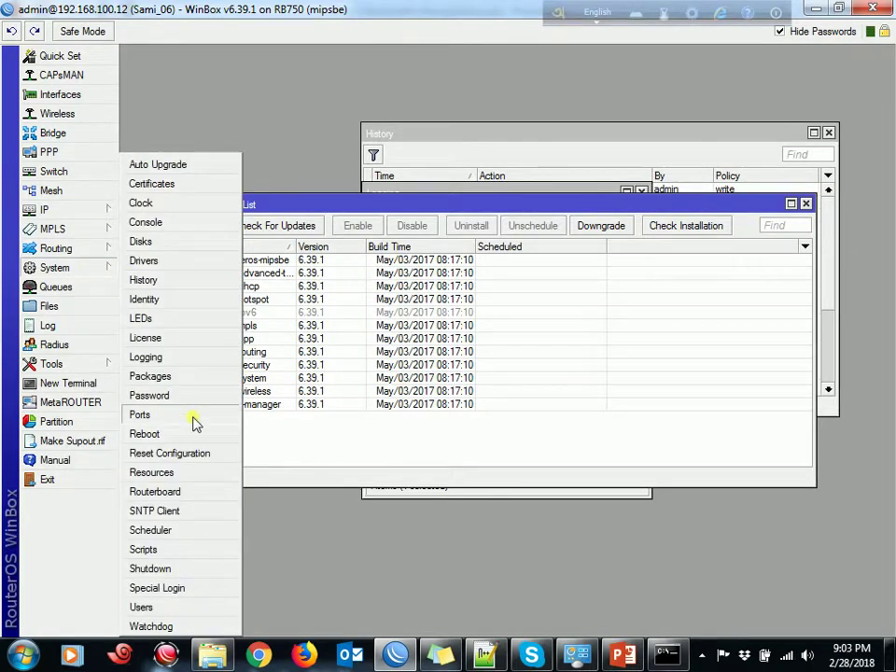
{"action": "left_click", "coordinate": [180, 404]}
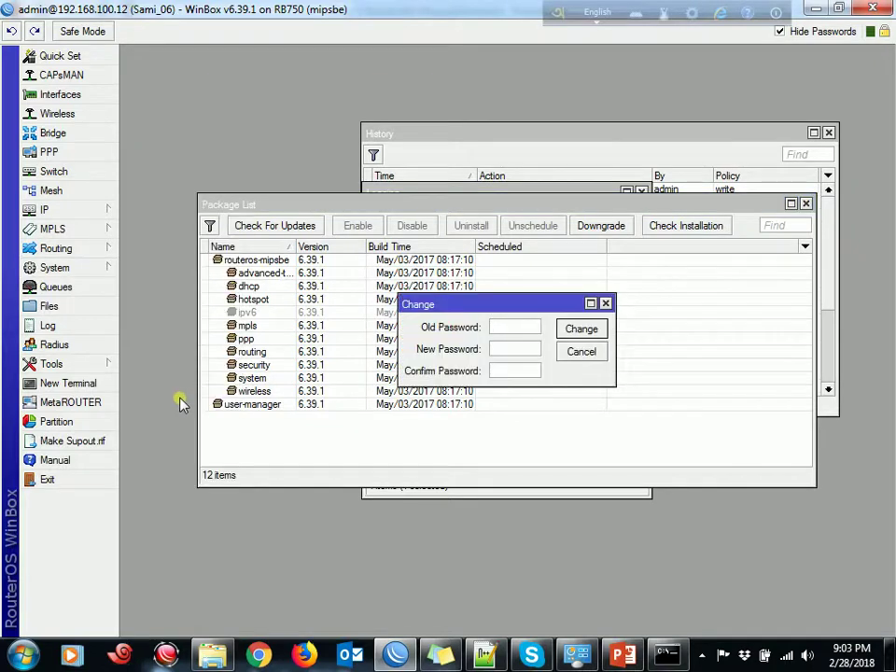
{"action": "left_click", "coordinate": [580, 355]}
- Examine the system port list, comparing its Ports and Remote Access views, and close it
{"action": "left_click", "coordinate": [99, 267]}
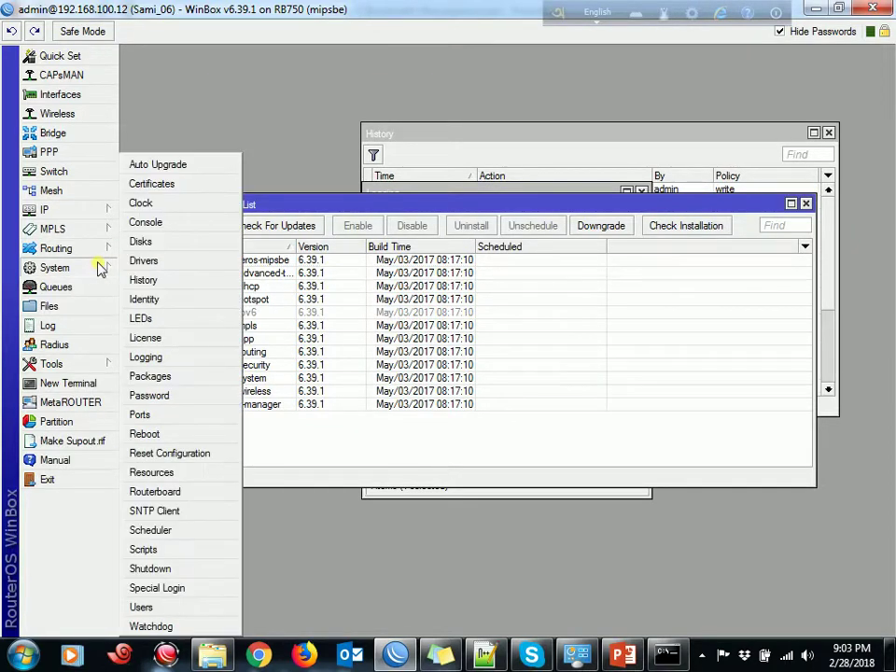
{"action": "left_click", "coordinate": [145, 416]}
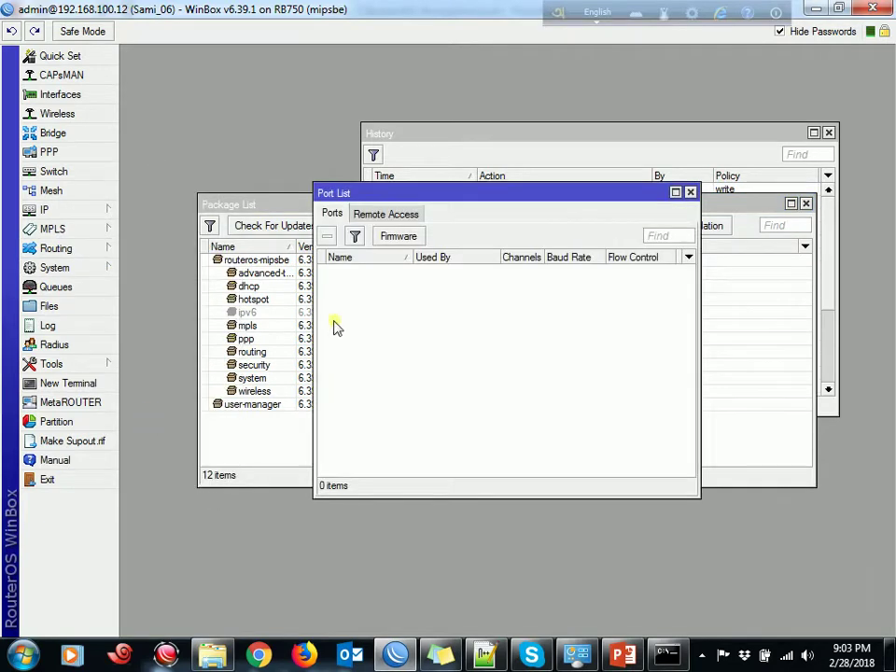
{"action": "left_click", "coordinate": [388, 216]}
{"action": "left_click", "coordinate": [333, 212]}
{"action": "left_click", "coordinate": [394, 215]}
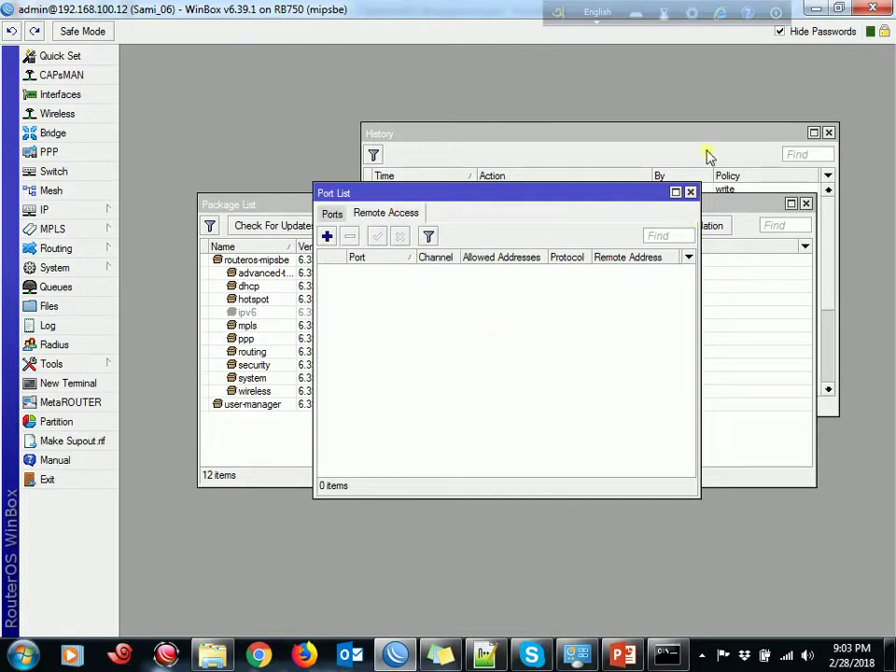
{"action": "left_click", "coordinate": [337, 215]}
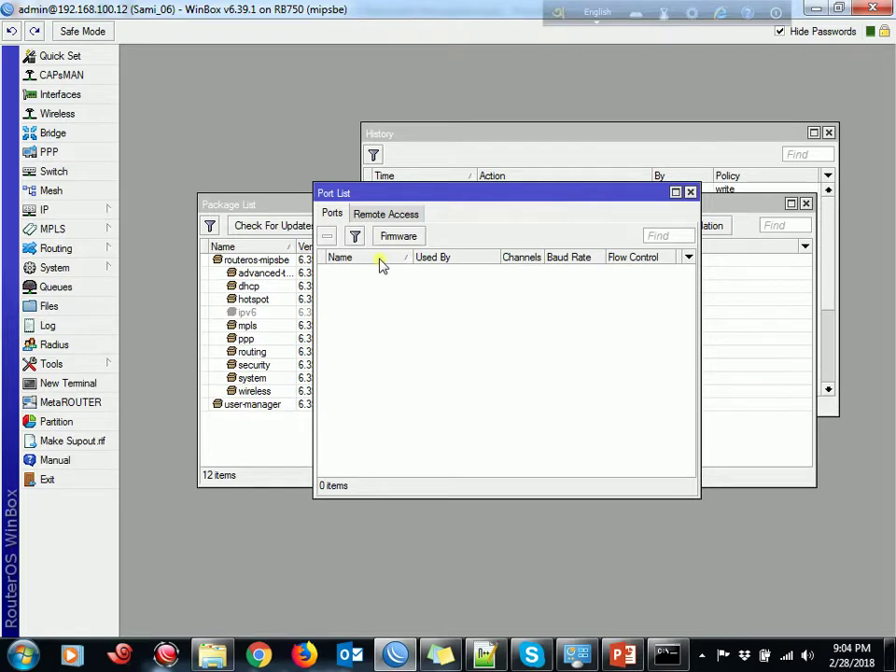
{"action": "left_click", "coordinate": [414, 215]}
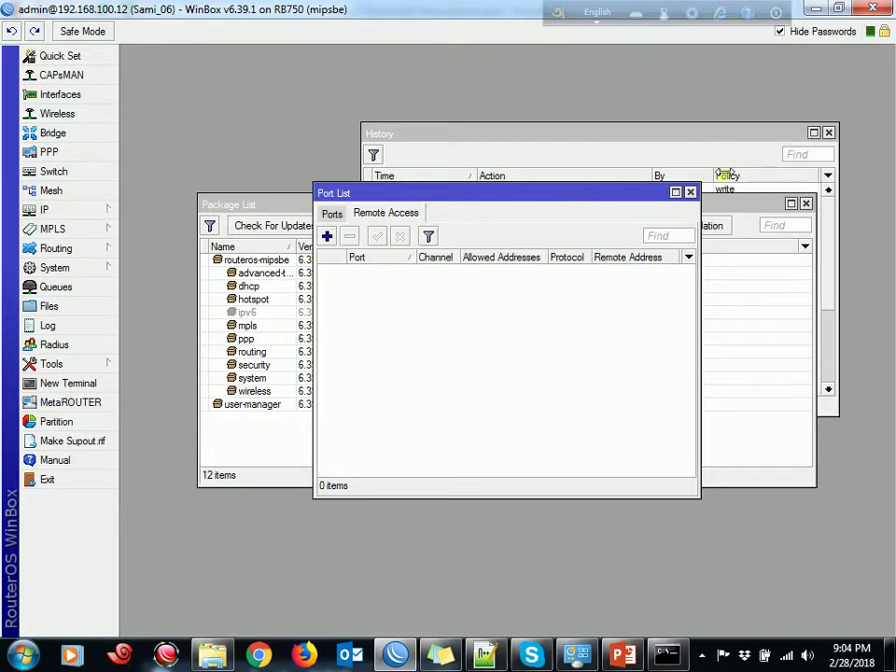
{"action": "left_click", "coordinate": [689, 193]}
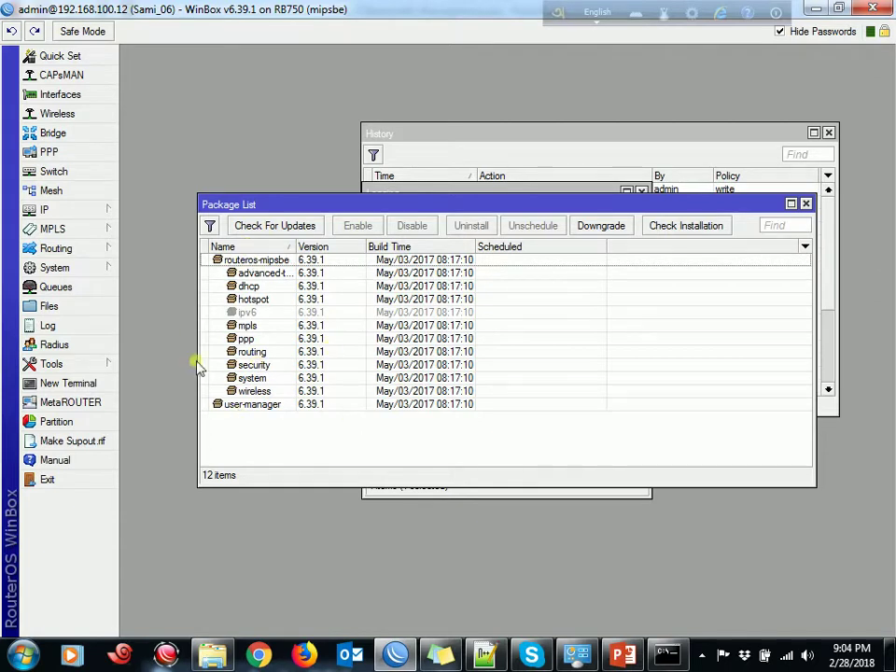
- Select the ipv6 package and examine the free HDD space and CPU load in the system resources
{"action": "left_click", "coordinate": [303, 318]}
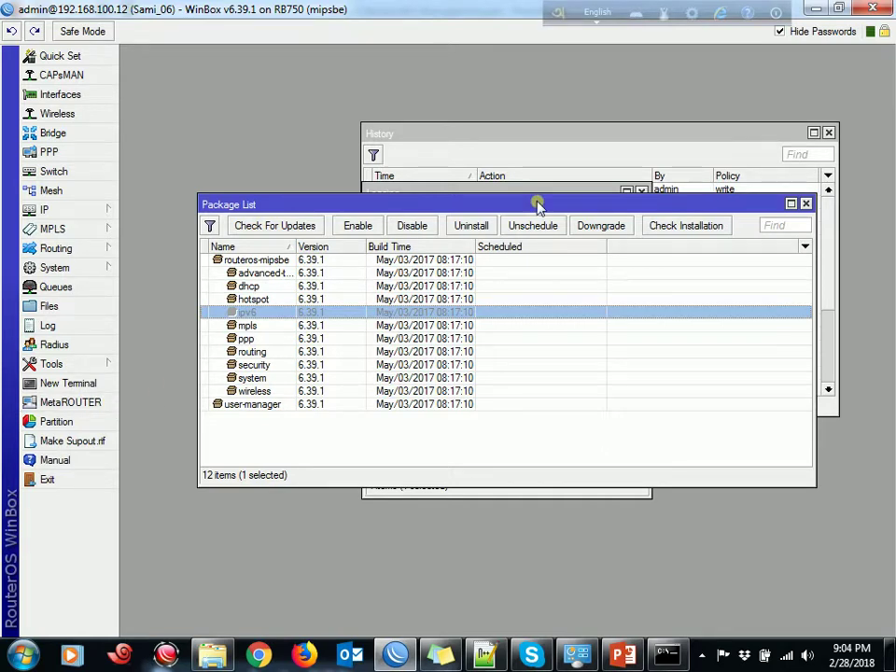
{"action": "left_click", "coordinate": [103, 269]}
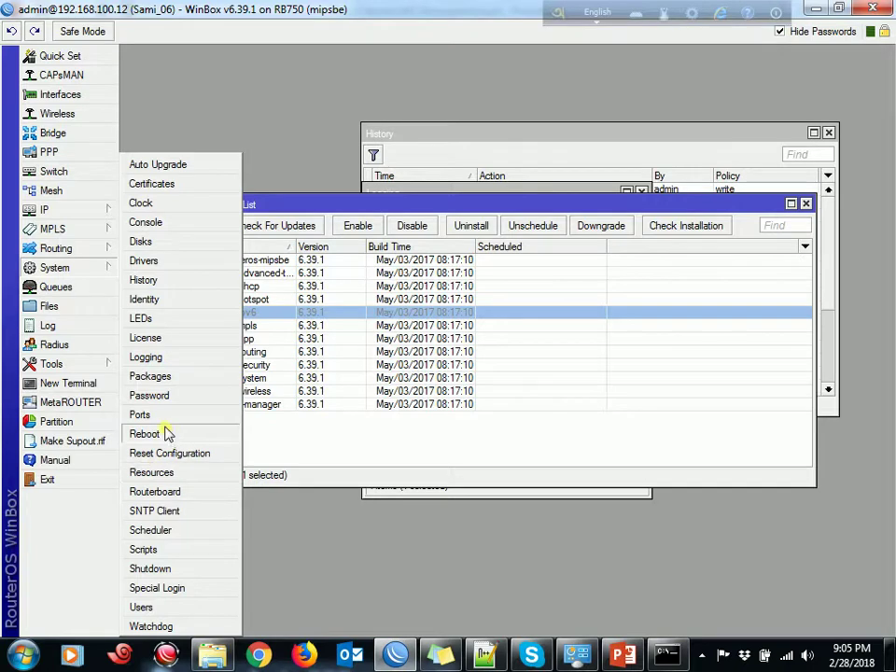
{"action": "left_click", "coordinate": [178, 473]}
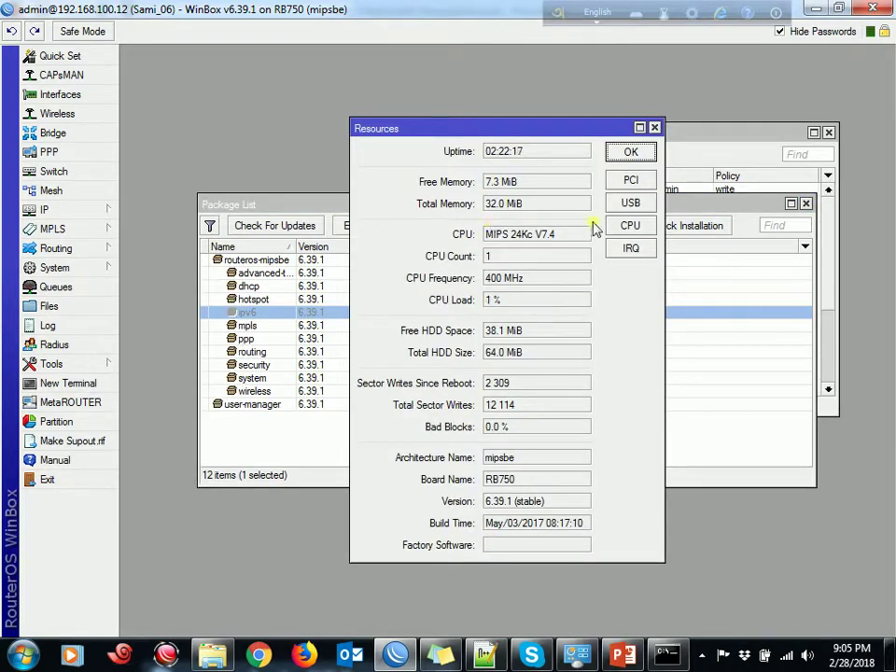
{"action": "left_click", "coordinate": [516, 330]}
{"action": "left_click", "coordinate": [494, 299]}
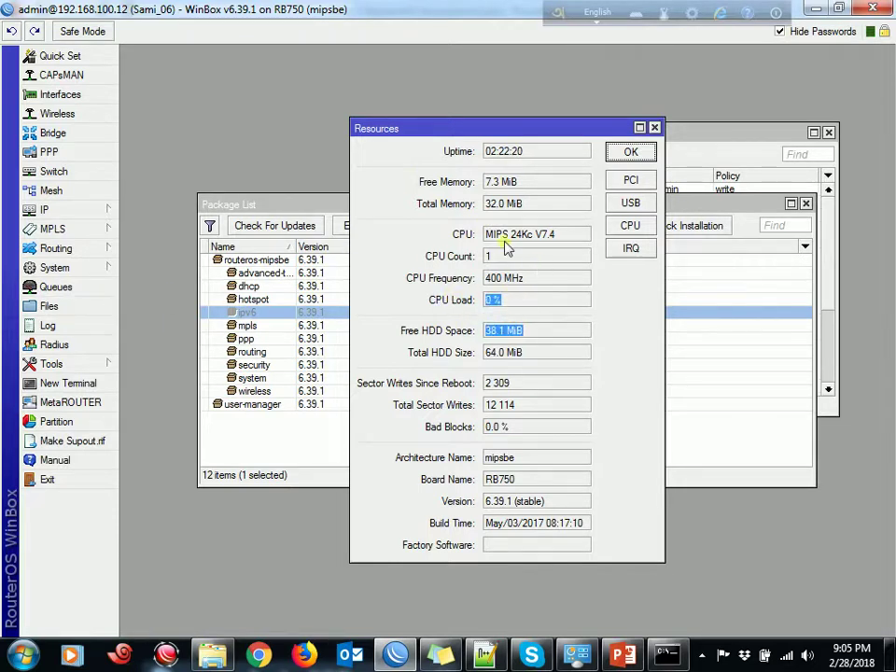
- Open the SNTP client settings and move their window aside to uncover part of the resources window
{"action": "left_click", "coordinate": [58, 269]}
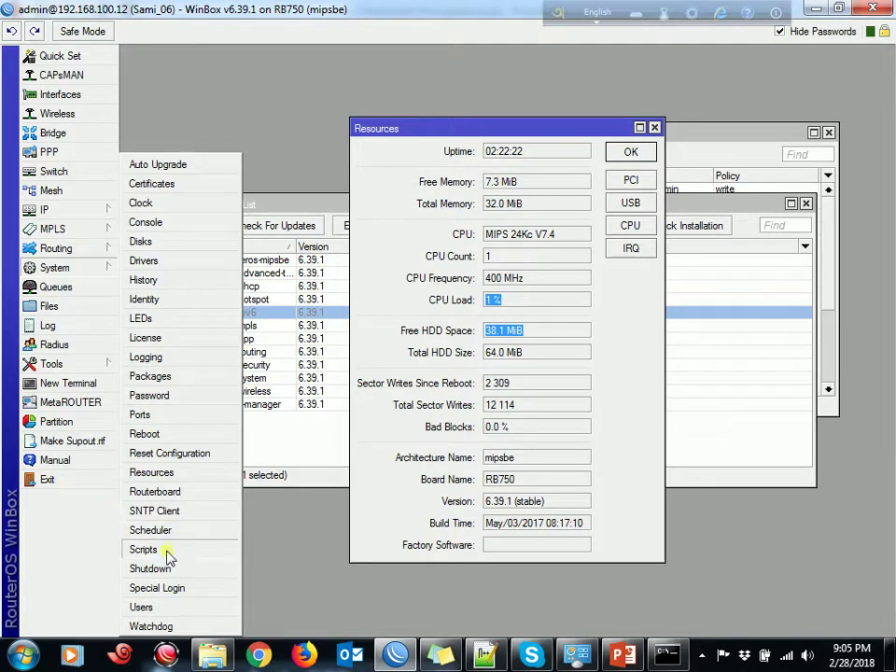
{"action": "left_click", "coordinate": [167, 515]}
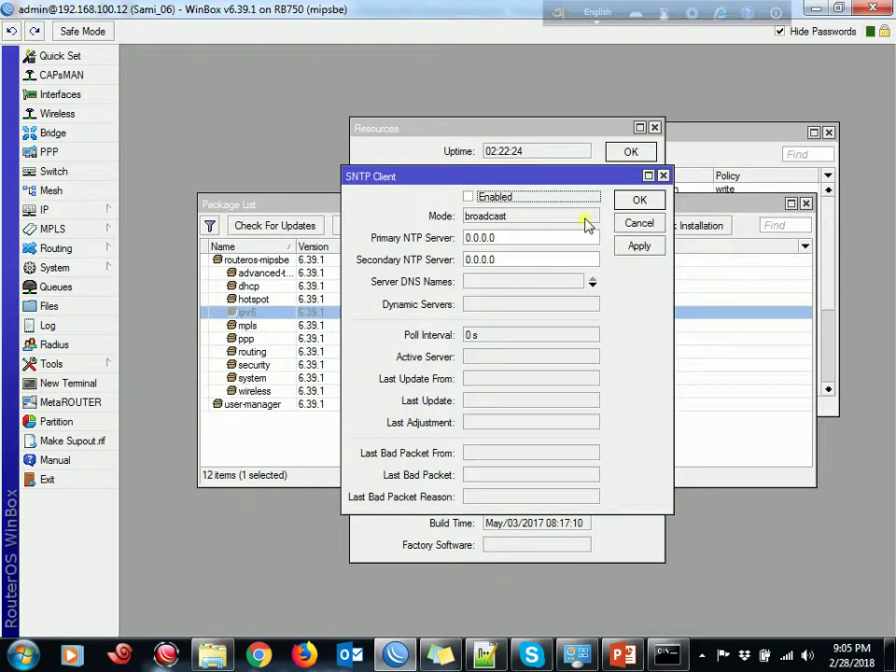
{"action": "left_click", "coordinate": [504, 198]}
{"action": "left_click_drag", "start_coordinate": [462, 178], "coordinate": [323, 228]}
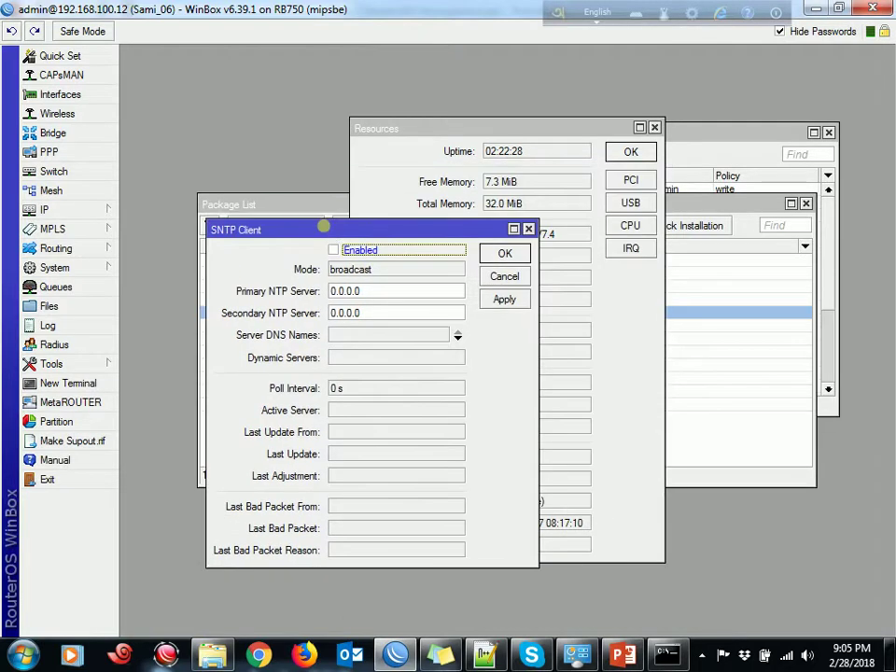
- Add the date display to WinBox's header bar and exit the floating English keyboard-language bar that overlaps it
{"action": "right_click", "coordinate": [403, 37]}
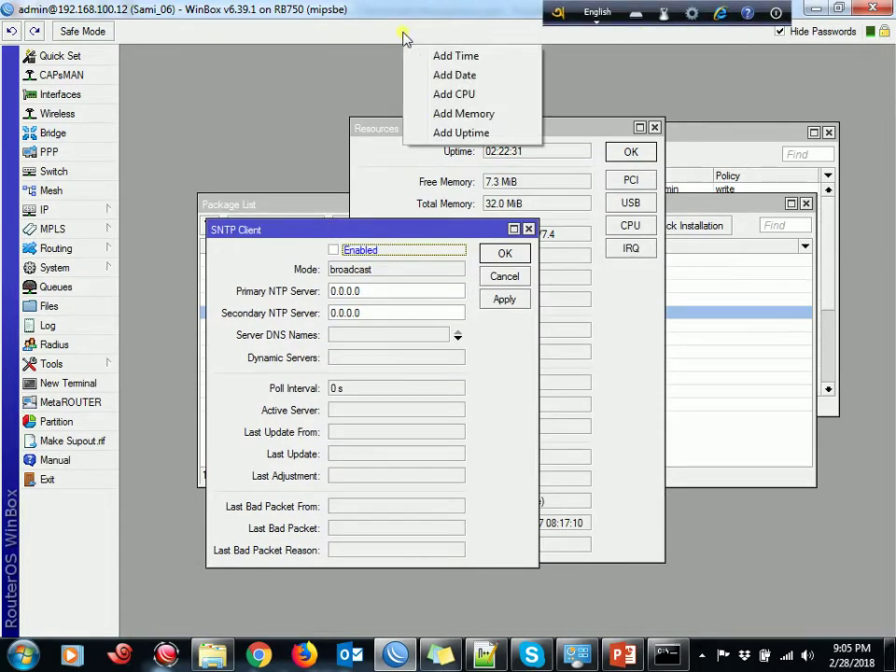
{"action": "left_click", "coordinate": [429, 76]}
{"action": "right_click", "coordinate": [778, 41]}
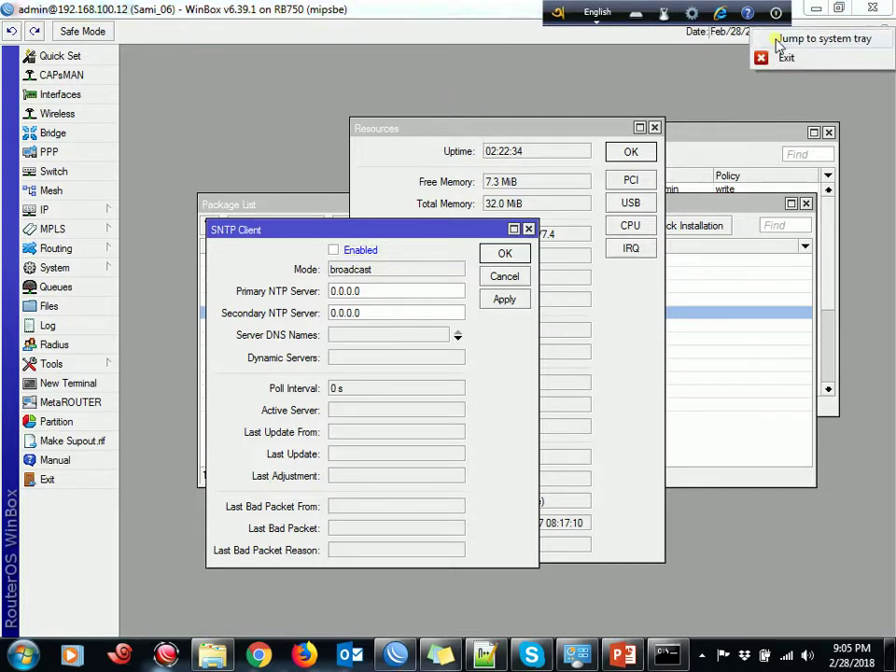
{"action": "left_click", "coordinate": [779, 58]}
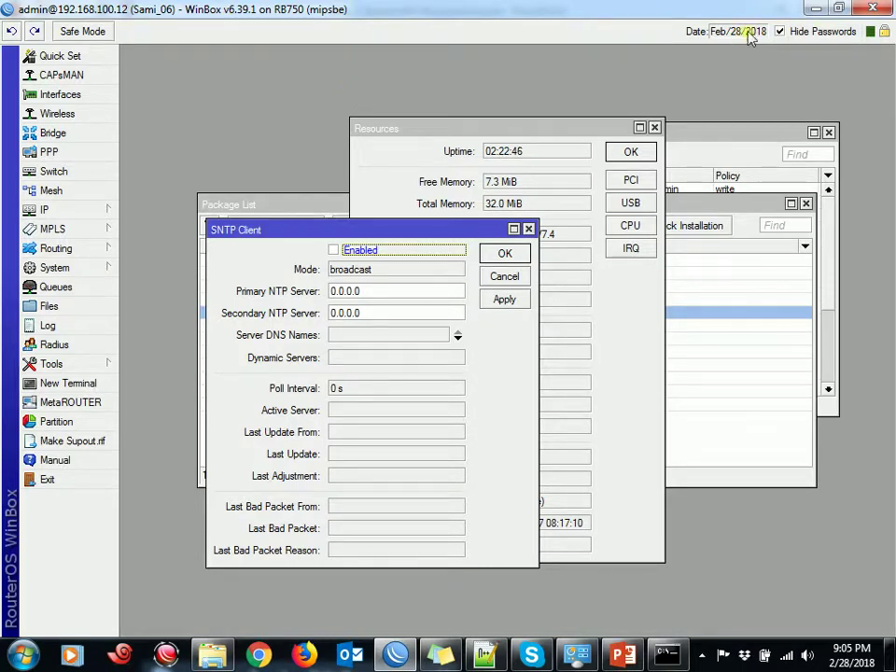
- Try enabling the SNTP client and select its primary NTP server address, and discard the changes
{"action": "left_click", "coordinate": [334, 250]}
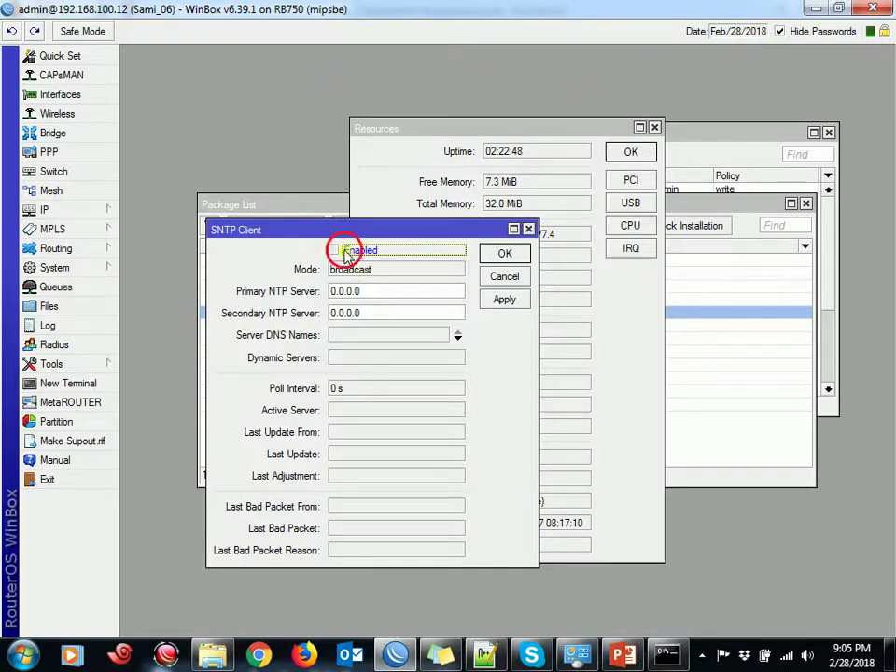
{"action": "left_click", "coordinate": [386, 297]}
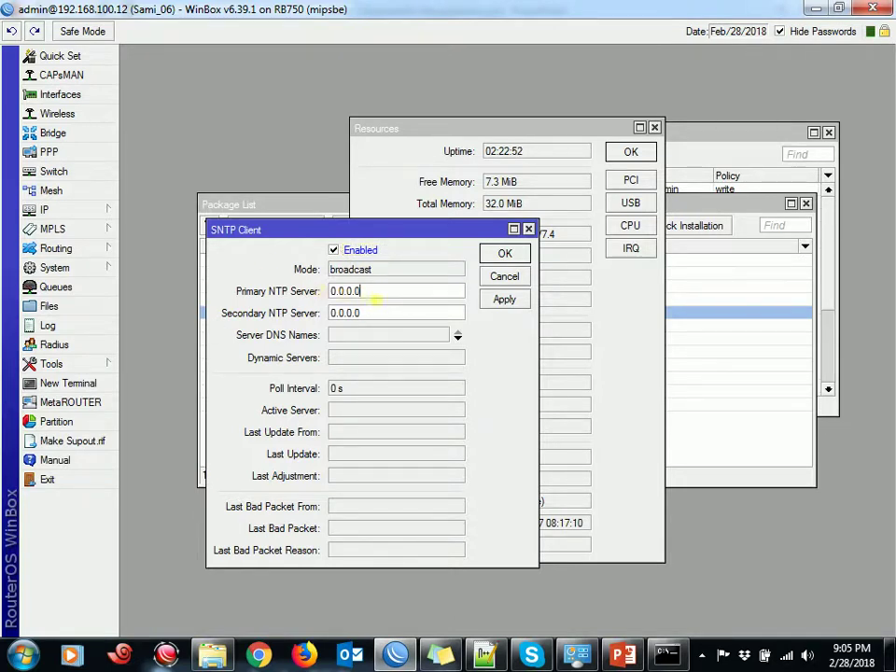
{"action": "double_click", "coordinate": [397, 285]}
{"action": "left_click", "coordinate": [504, 276]}
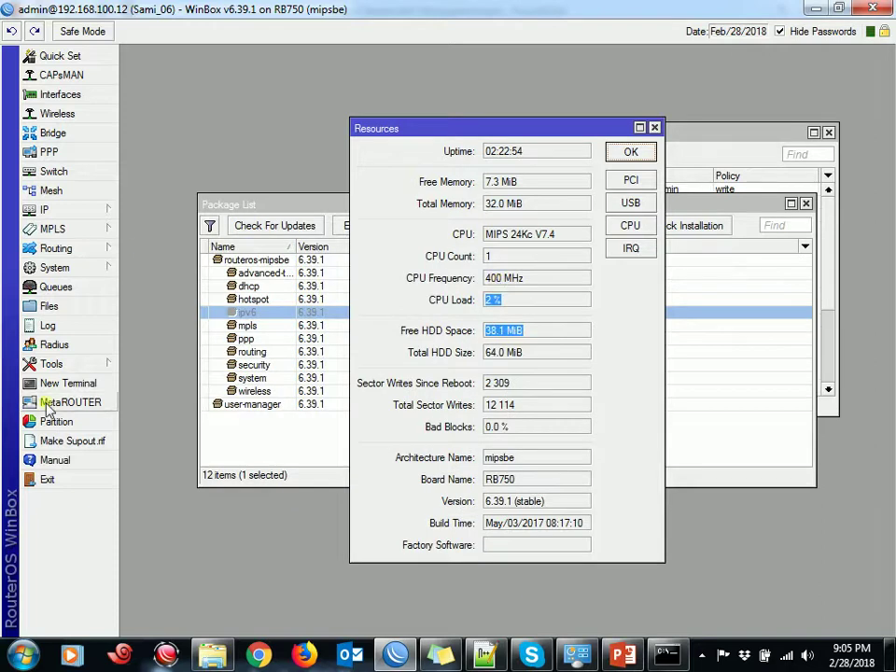
- Examine the system scheduler's list of scheduled tasks and close it
{"action": "left_click", "coordinate": [73, 273]}
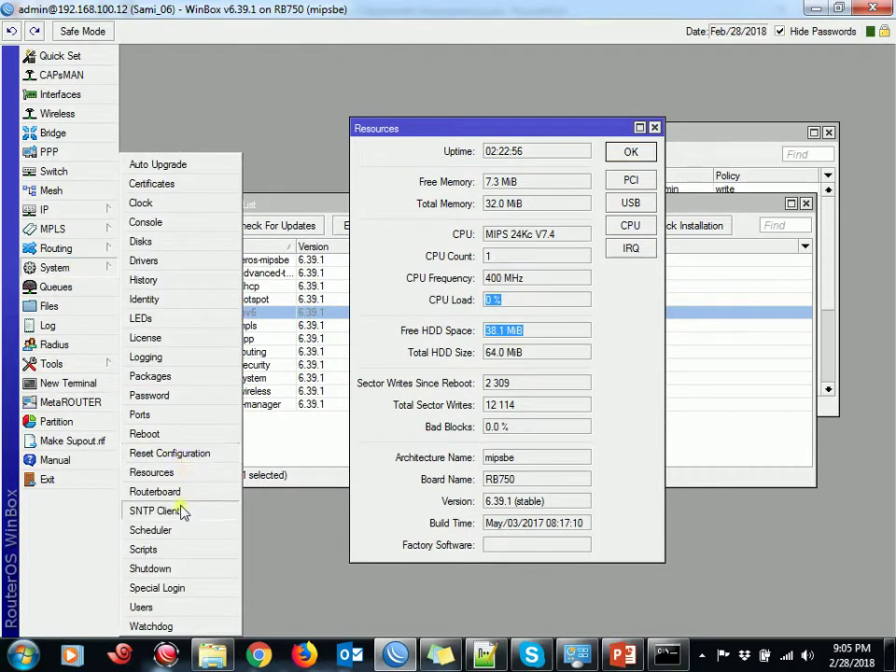
{"action": "left_click", "coordinate": [177, 530]}
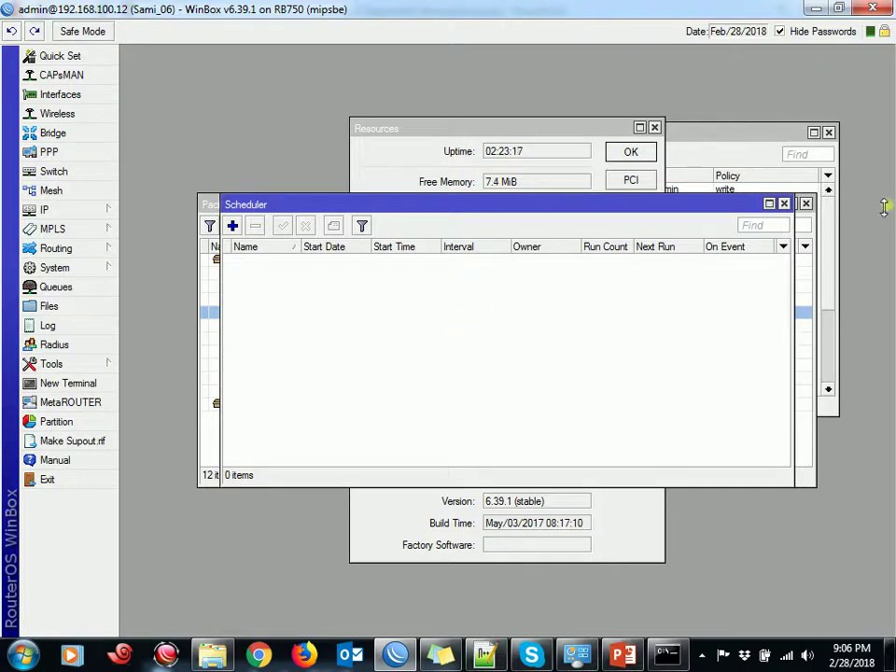
{"action": "left_click", "coordinate": [784, 203]}
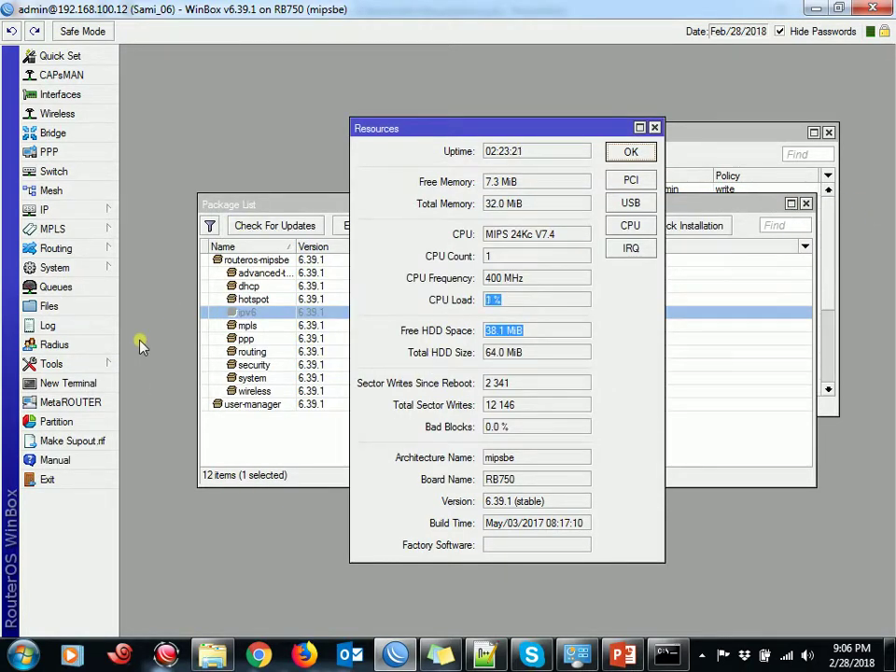
- Examine the script list and a blank new script form, cancelling the form and closing the list
{"action": "left_click", "coordinate": [94, 268]}
{"action": "left_click", "coordinate": [161, 548]}
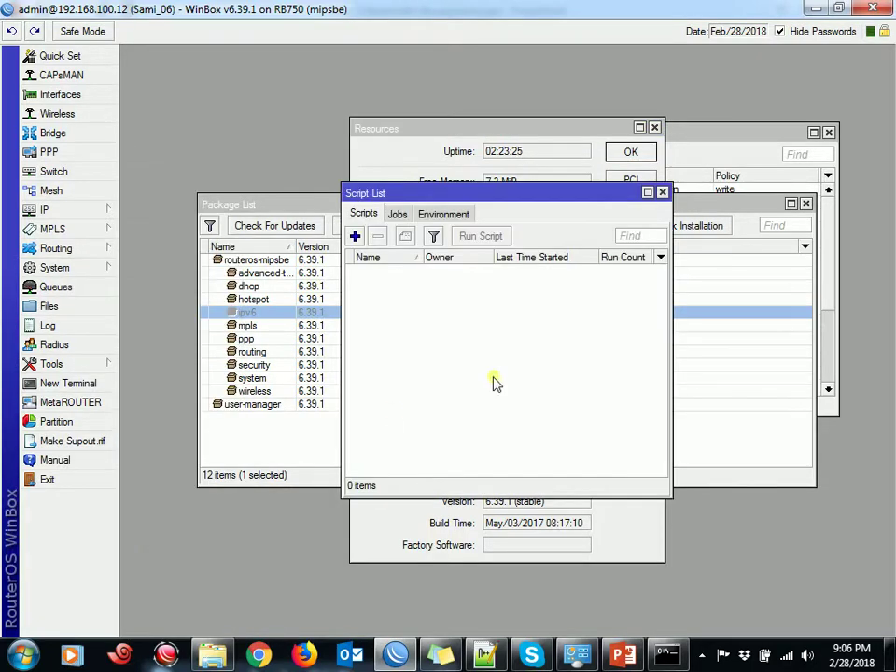
{"action": "left_click", "coordinate": [354, 235]}
{"action": "left_click", "coordinate": [432, 438]}
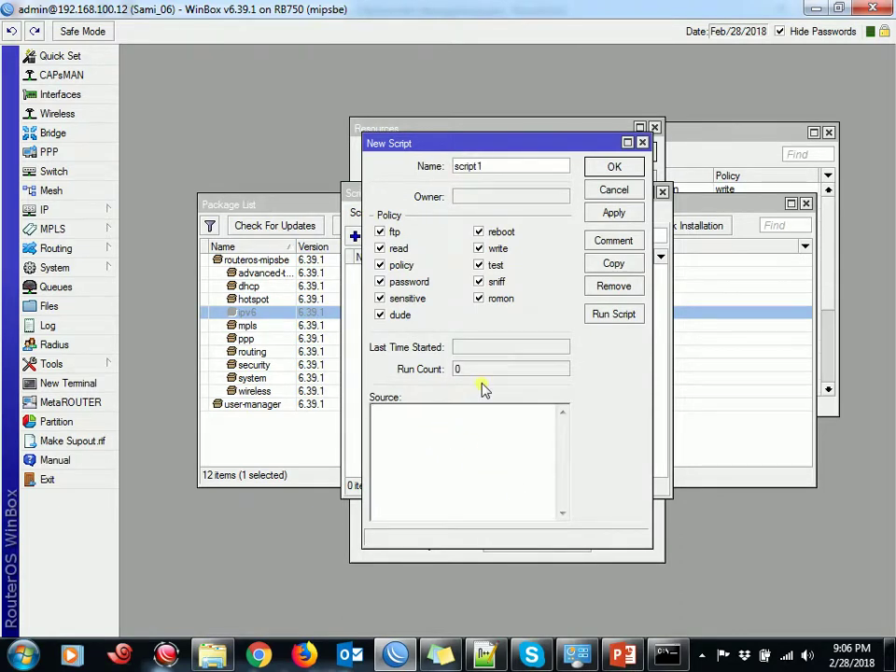
{"action": "left_click", "coordinate": [614, 190]}
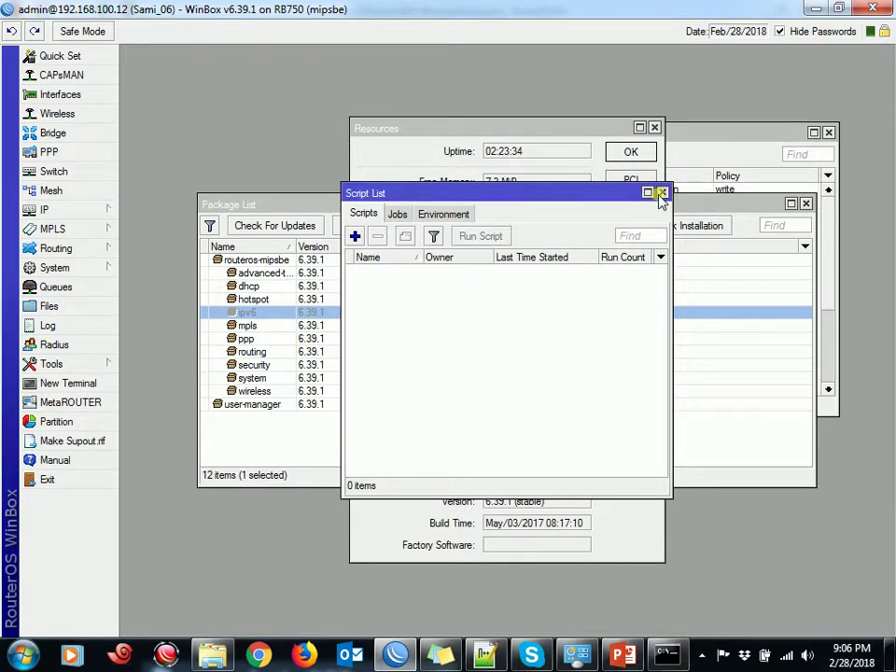
{"action": "left_click", "coordinate": [660, 193]}
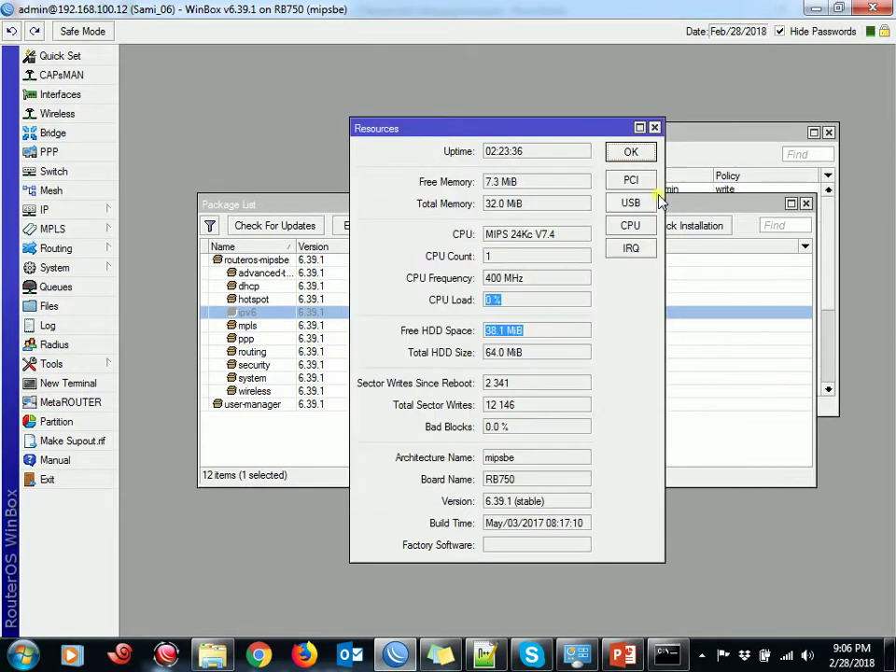
- Examine the system's Special Login list with its User and Port columns and close it
{"action": "left_click", "coordinate": [68, 269]}
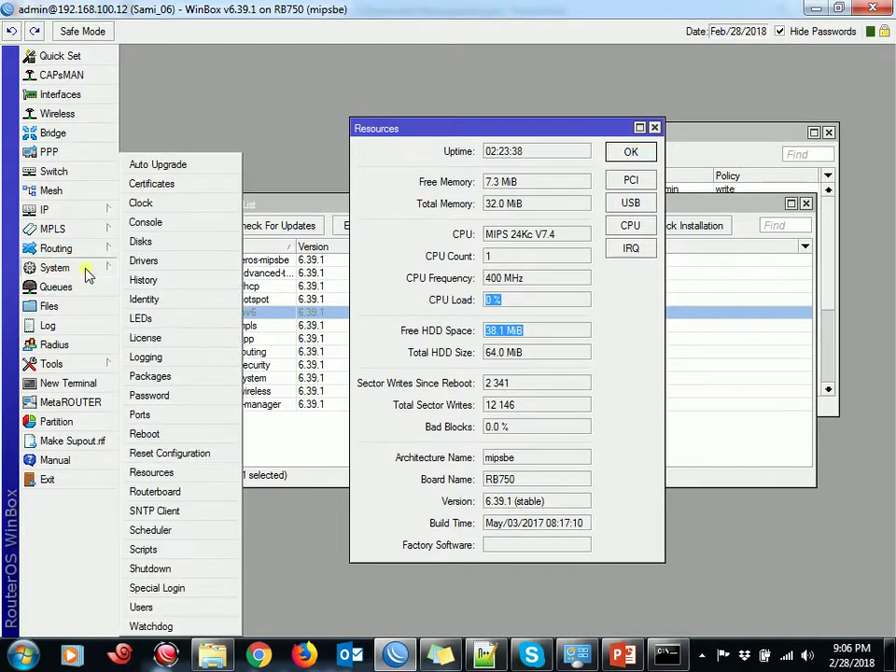
{"action": "left_click", "coordinate": [196, 588]}
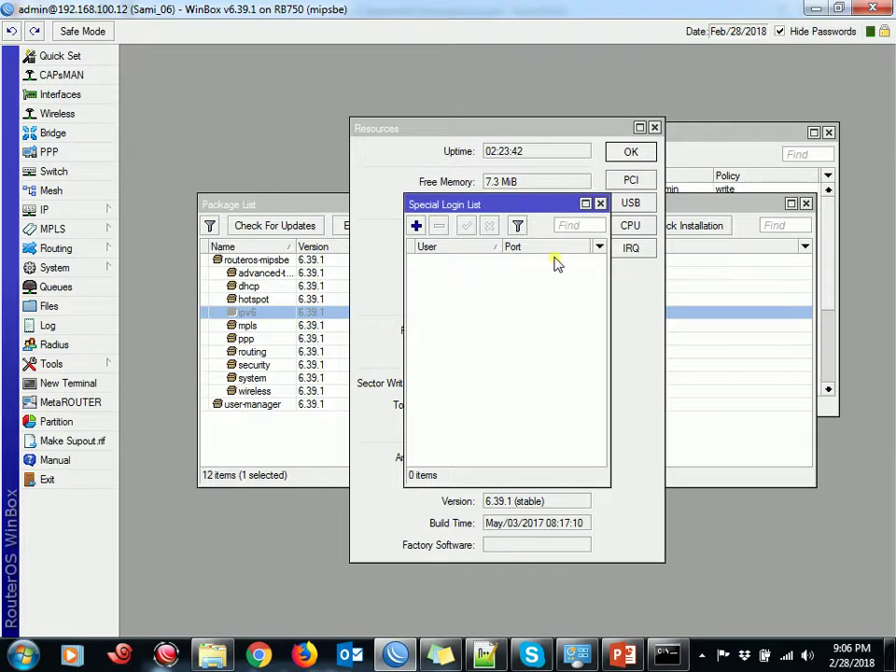
{"action": "left_click", "coordinate": [600, 203]}
- Examine the watchdog's timer, watch address and ping start delay after boot, and close its settings without saving
{"action": "left_click", "coordinate": [103, 381]}
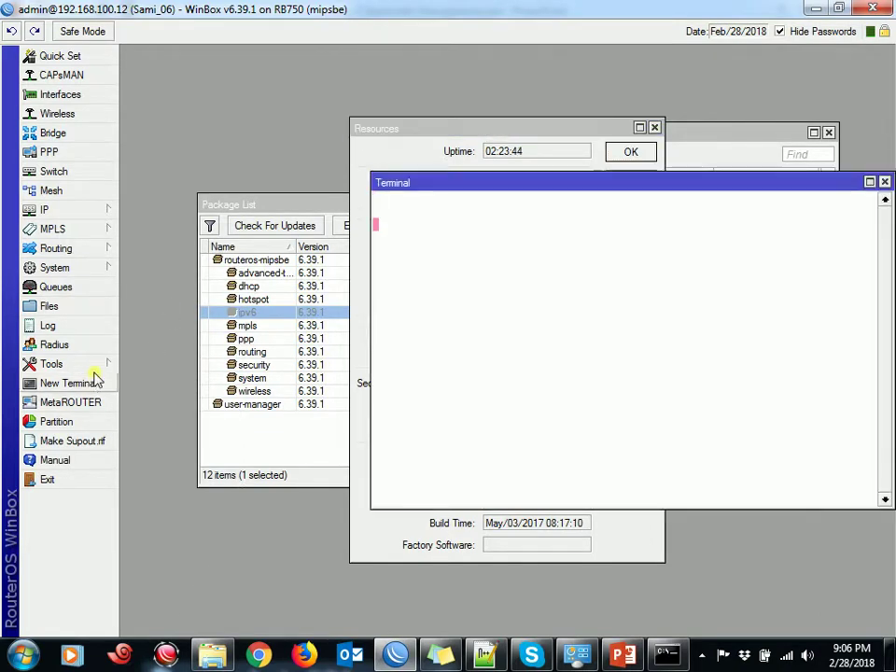
{"action": "left_click", "coordinate": [94, 368]}
{"action": "left_click", "coordinate": [94, 267]}
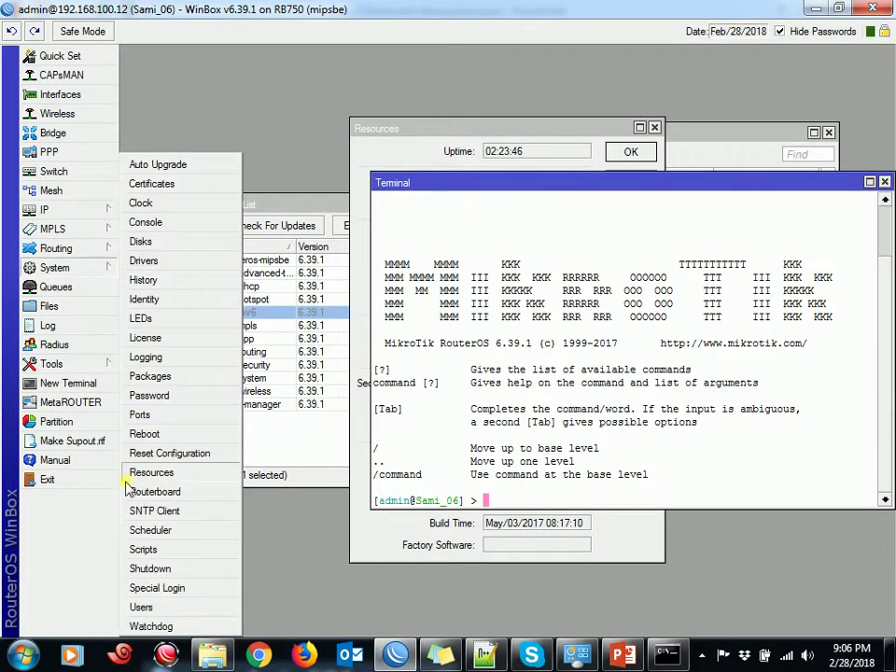
{"action": "left_click", "coordinate": [189, 625]}
{"action": "left_click", "coordinate": [492, 263]}
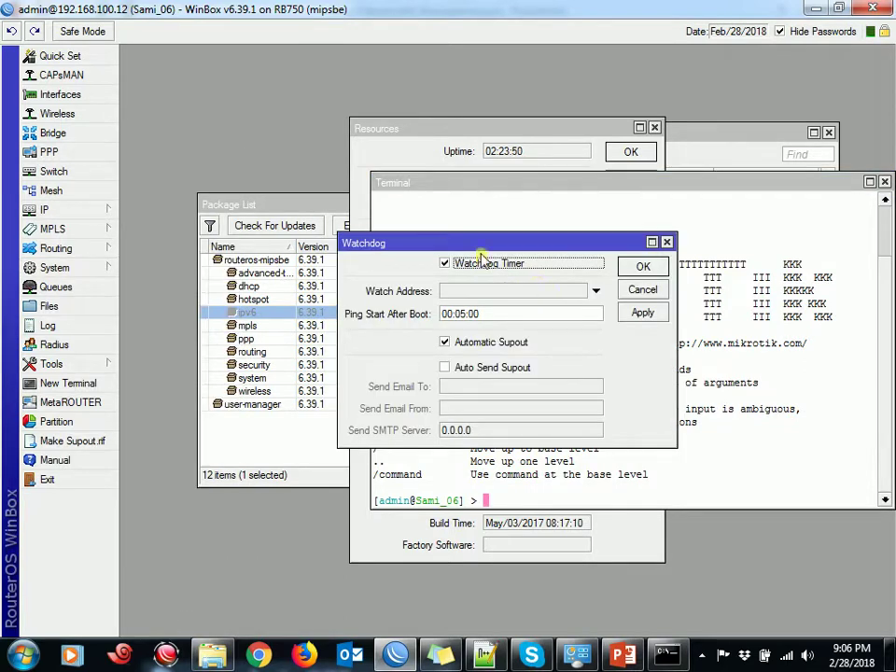
{"action": "left_click", "coordinate": [483, 292]}
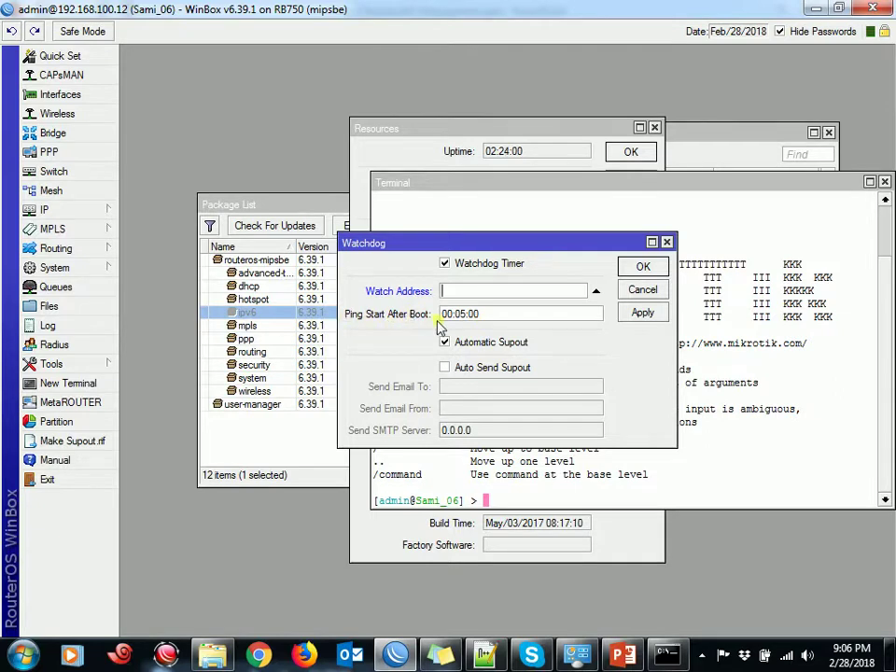
{"action": "left_click_drag", "start_coordinate": [528, 319], "coordinate": [411, 316]}
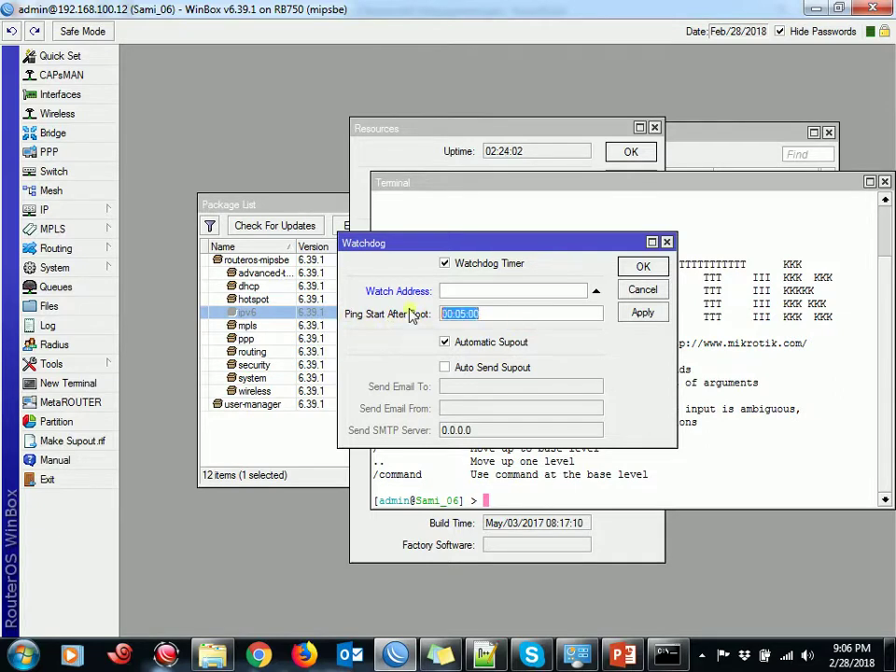
{"action": "left_click", "coordinate": [472, 314]}
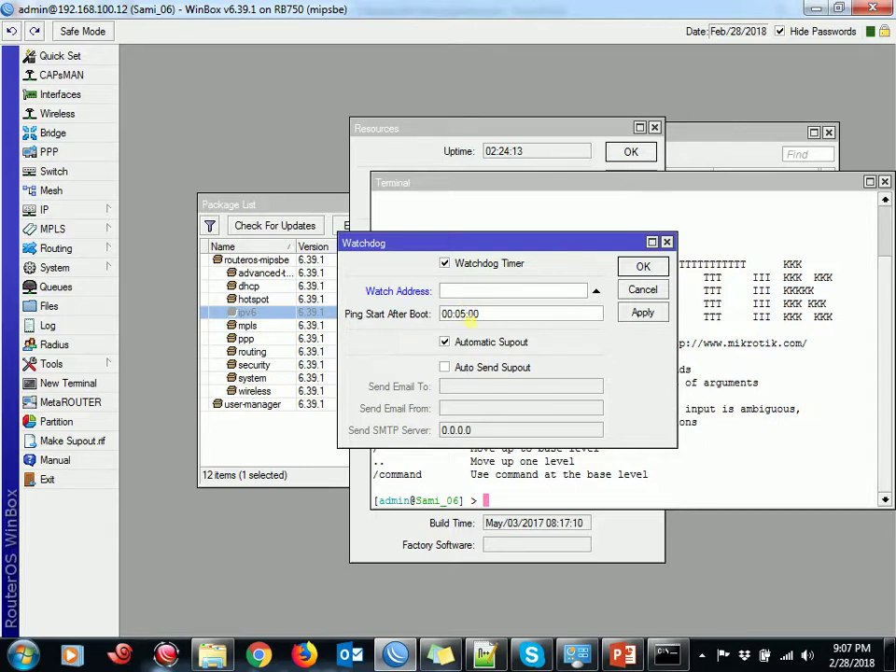
{"action": "left_click", "coordinate": [470, 317]}
{"action": "left_click", "coordinate": [631, 292]}
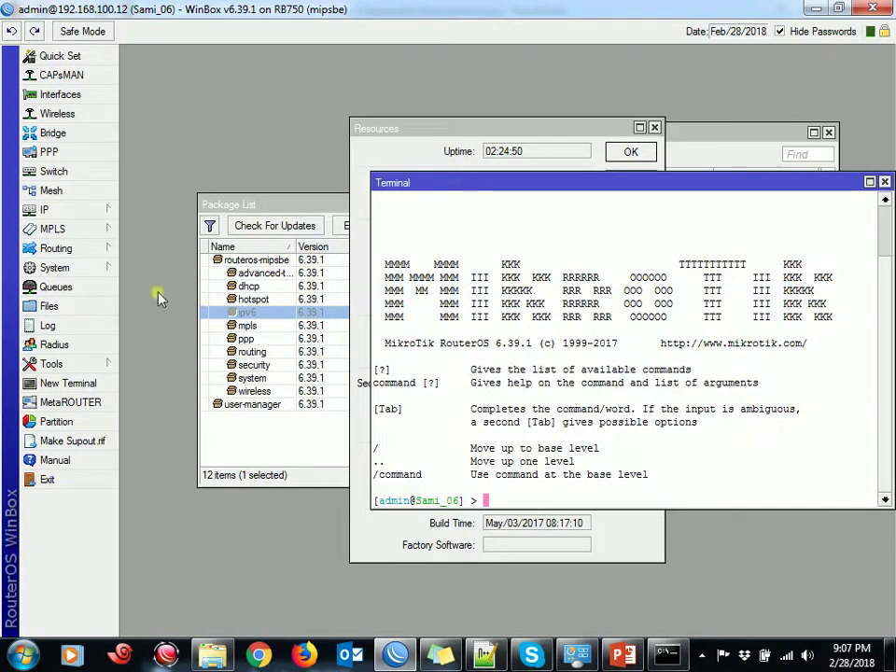
- Examine the simple queues in the queue list, moving its window aside, and close it along with the terminal
{"action": "left_click", "coordinate": [90, 270]}
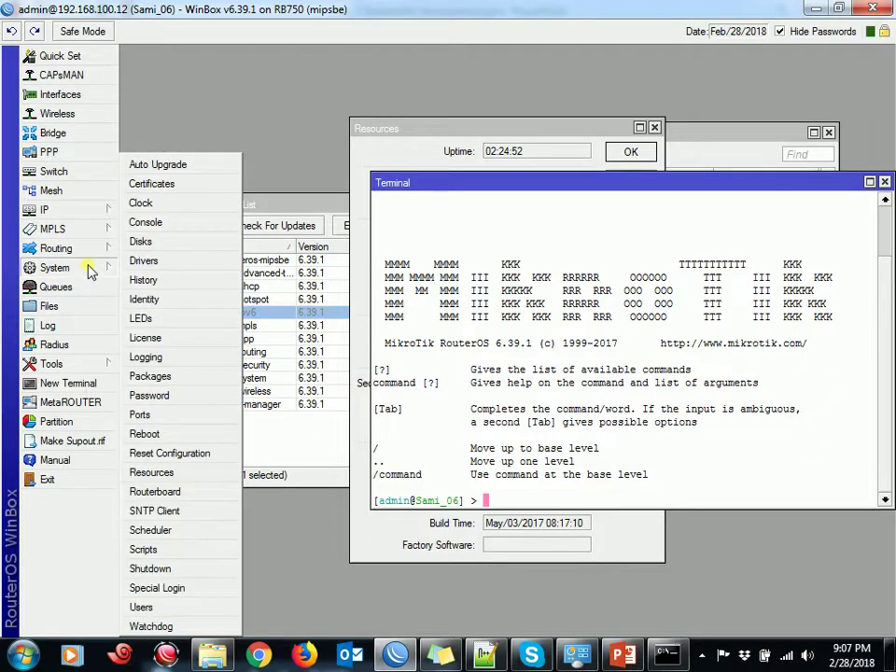
{"action": "left_click", "coordinate": [84, 269]}
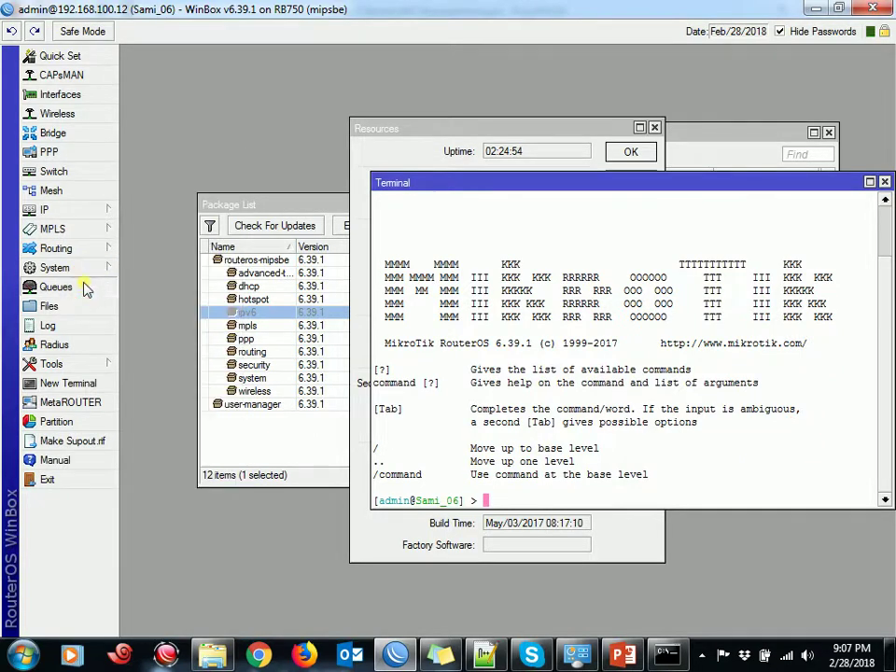
{"action": "left_click", "coordinate": [84, 288]}
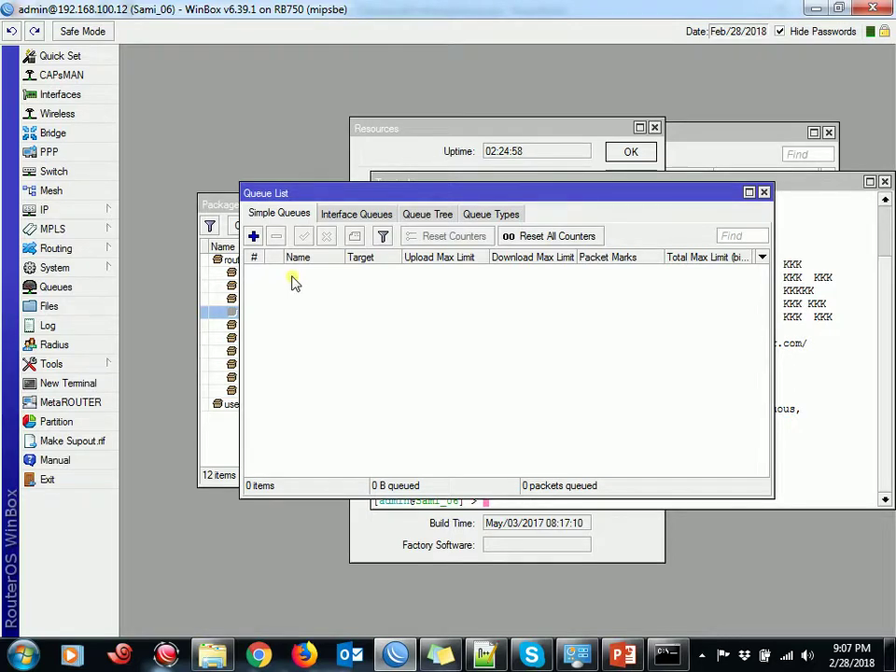
{"action": "left_click_drag", "start_coordinate": [348, 194], "coordinate": [337, 142]}
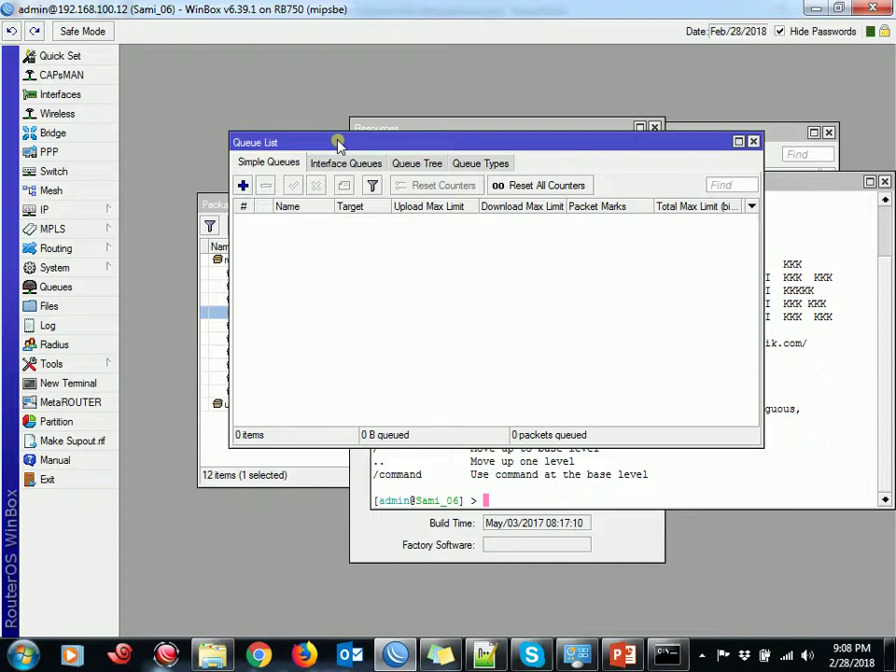
{"action": "left_click_drag", "start_coordinate": [339, 143], "coordinate": [278, 104]}
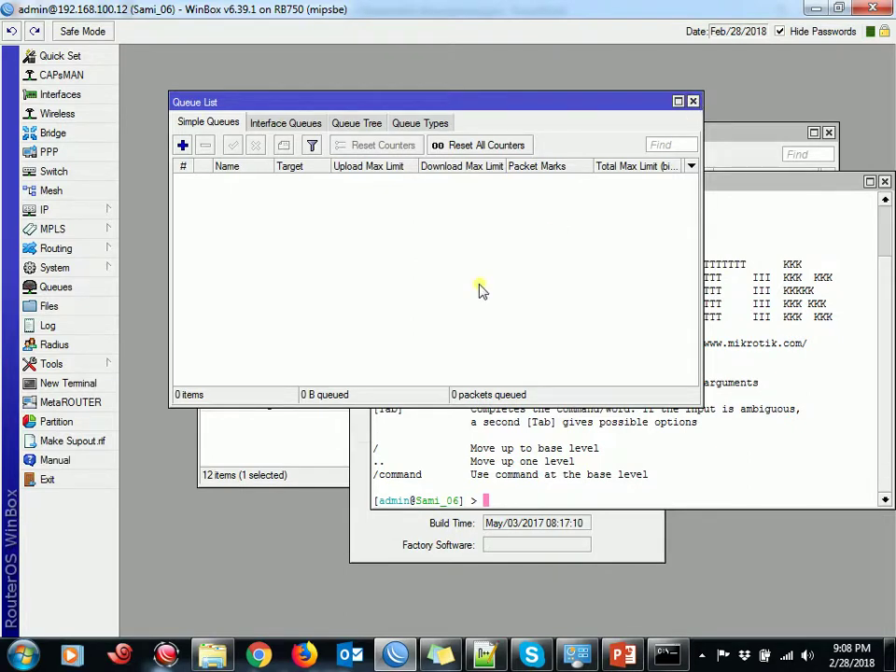
{"action": "left_click", "coordinate": [691, 103]}
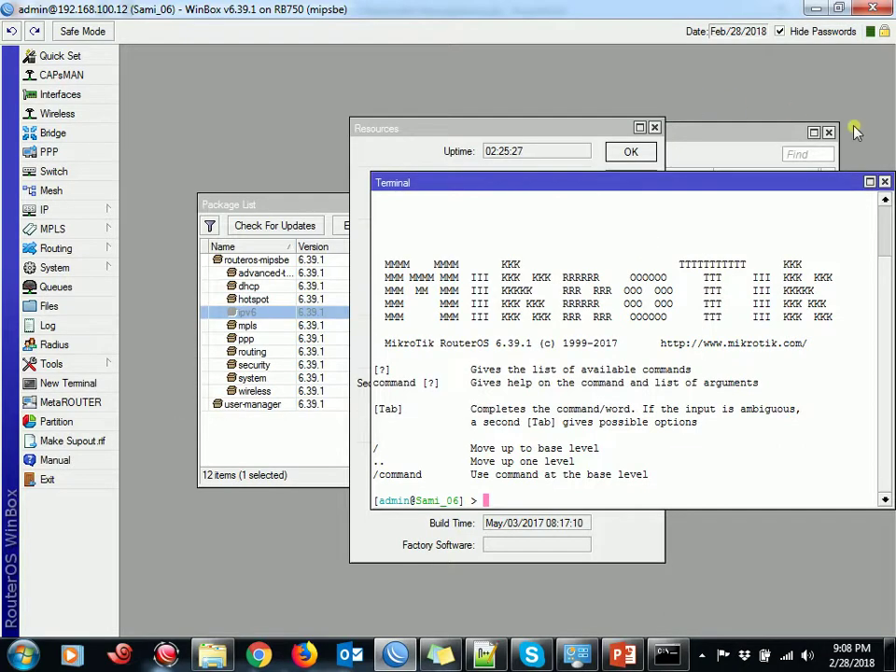
{"action": "left_click", "coordinate": [884, 181]}
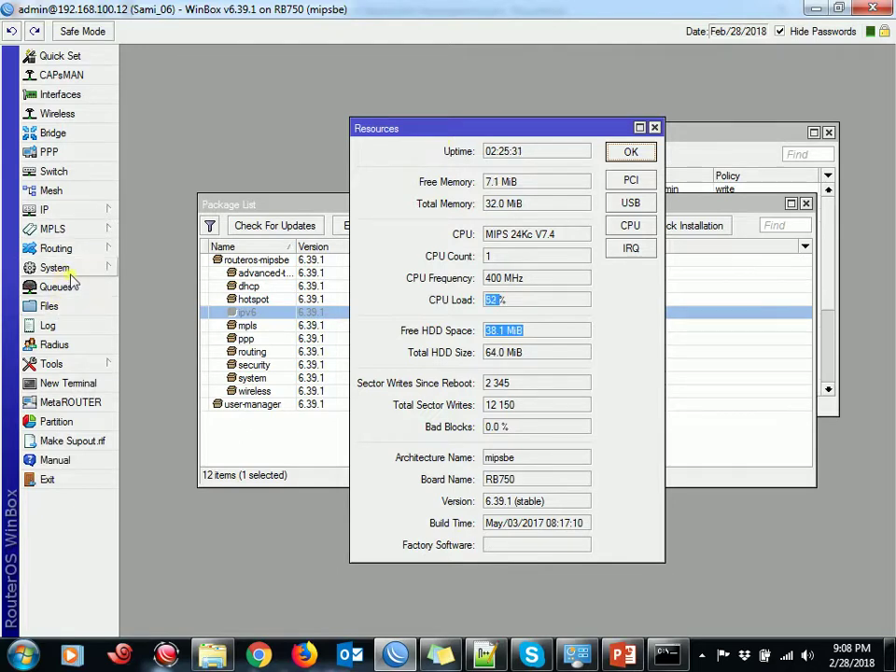
- Open the router's file list and examine the event log
{"action": "left_click", "coordinate": [72, 306]}
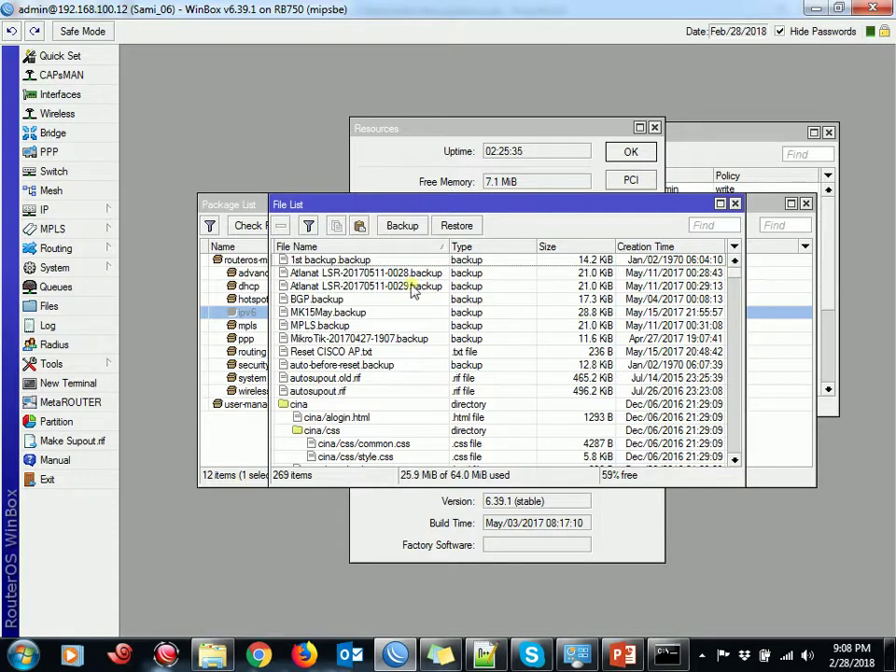
{"action": "left_click", "coordinate": [70, 329]}
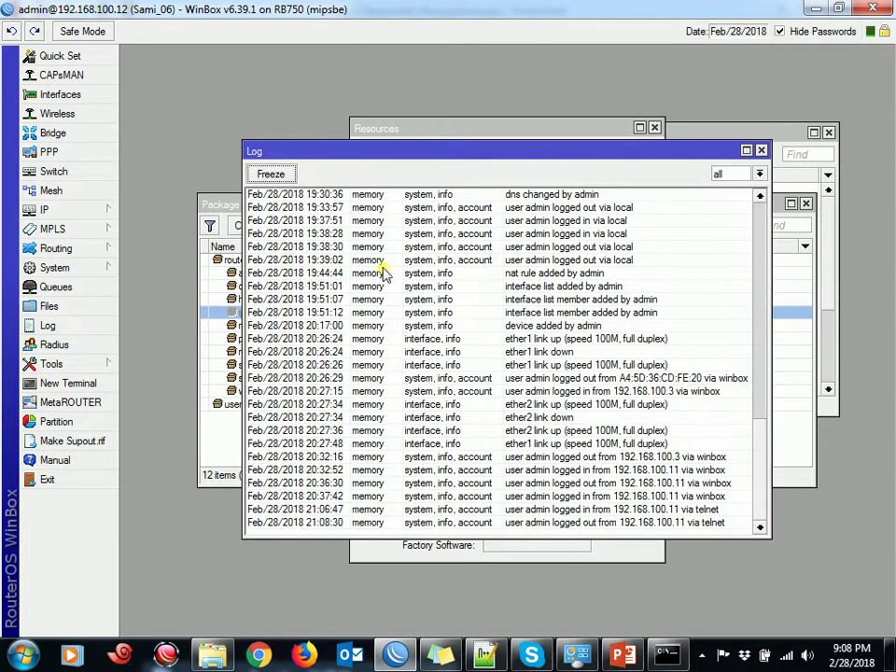
- Examine the RADIUS server list, moving its window up off the log, and close both windows
{"action": "left_click", "coordinate": [91, 340]}
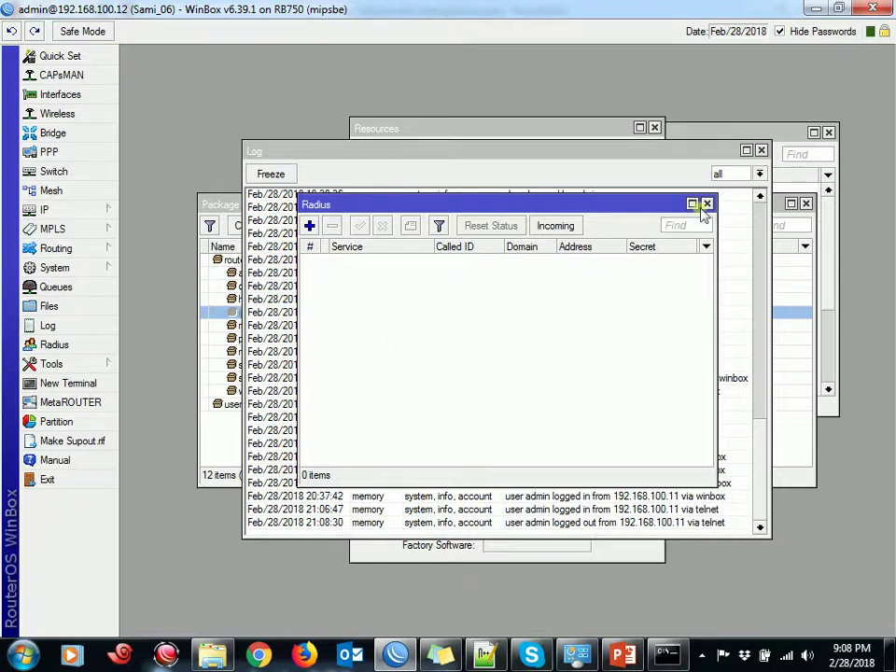
{"action": "left_click_drag", "start_coordinate": [519, 206], "coordinate": [429, 59]}
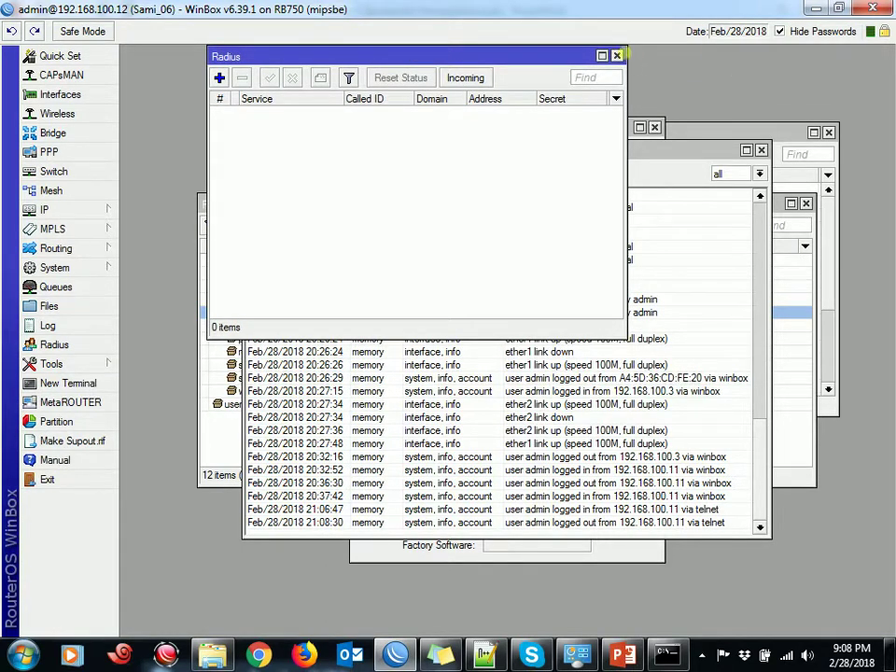
{"action": "left_click", "coordinate": [617, 55]}
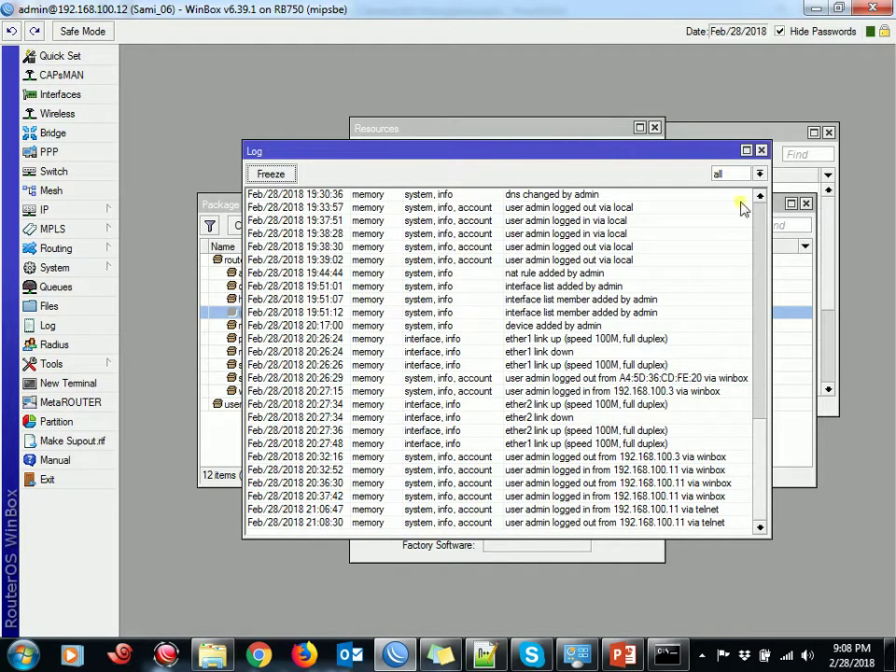
{"action": "left_click", "coordinate": [762, 151]}
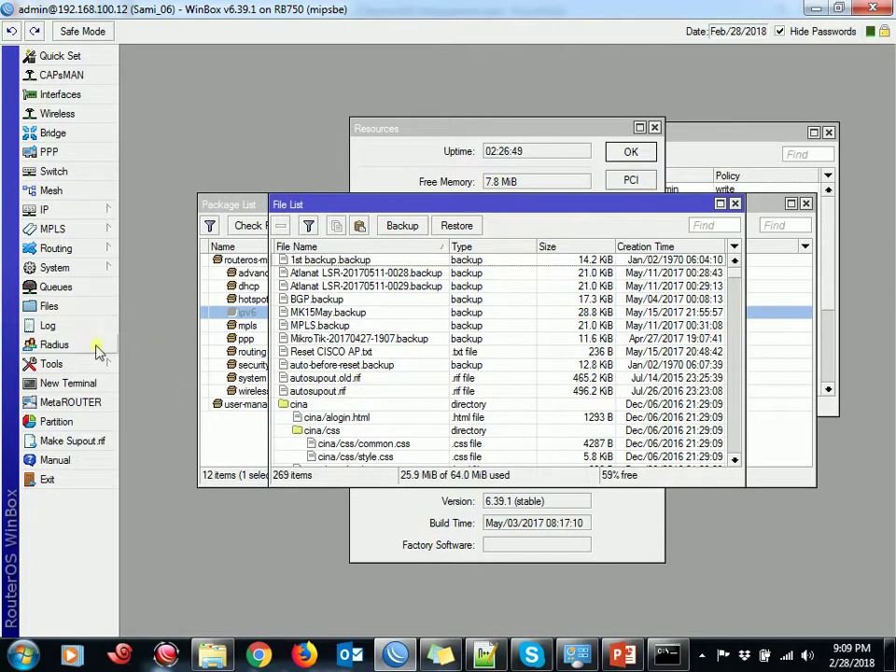
- Check the RADIUS server list once more and close it, and examine the bandwidth test server settings
{"action": "left_click", "coordinate": [56, 345]}
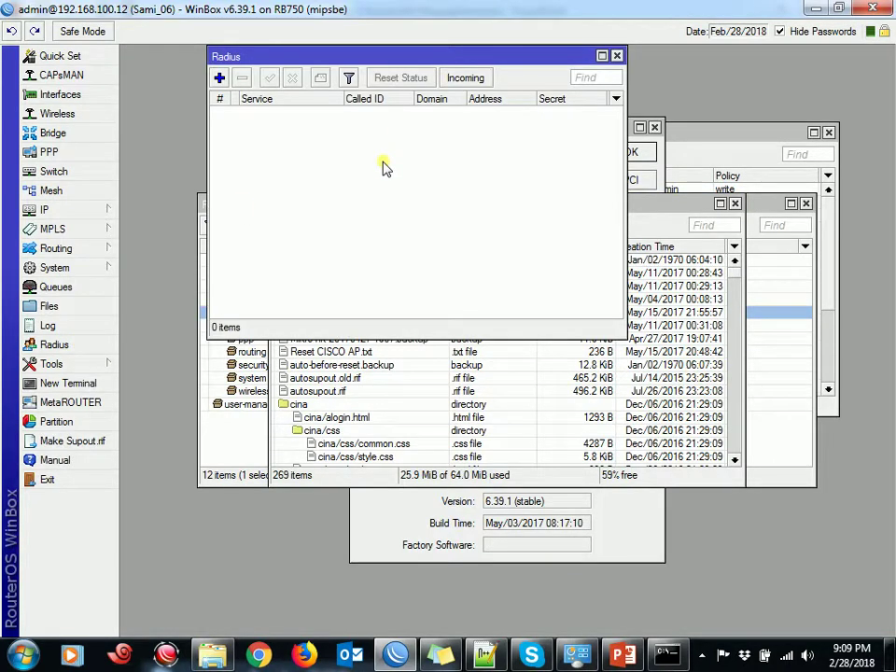
{"action": "left_click", "coordinate": [617, 56]}
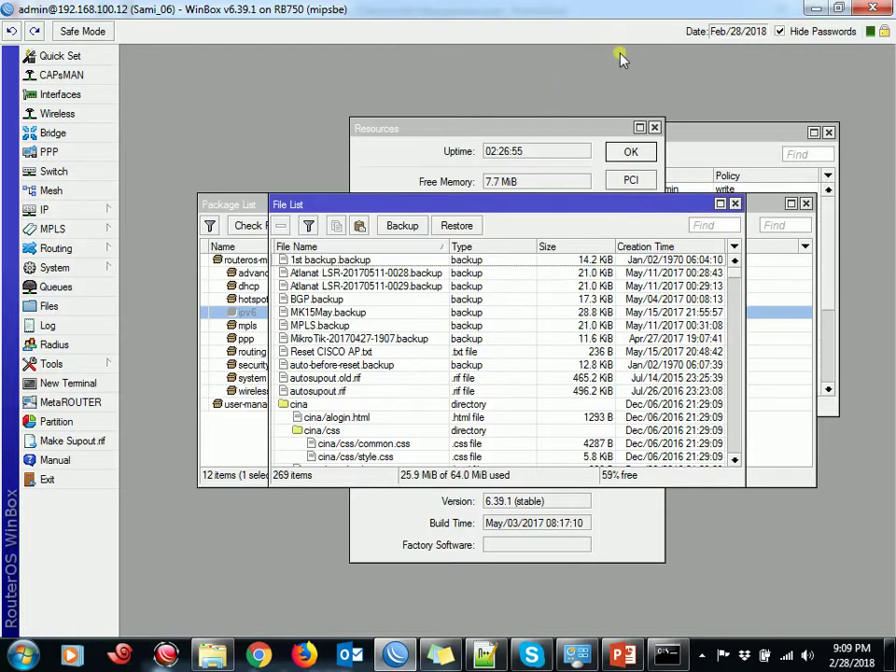
{"action": "left_click", "coordinate": [93, 363]}
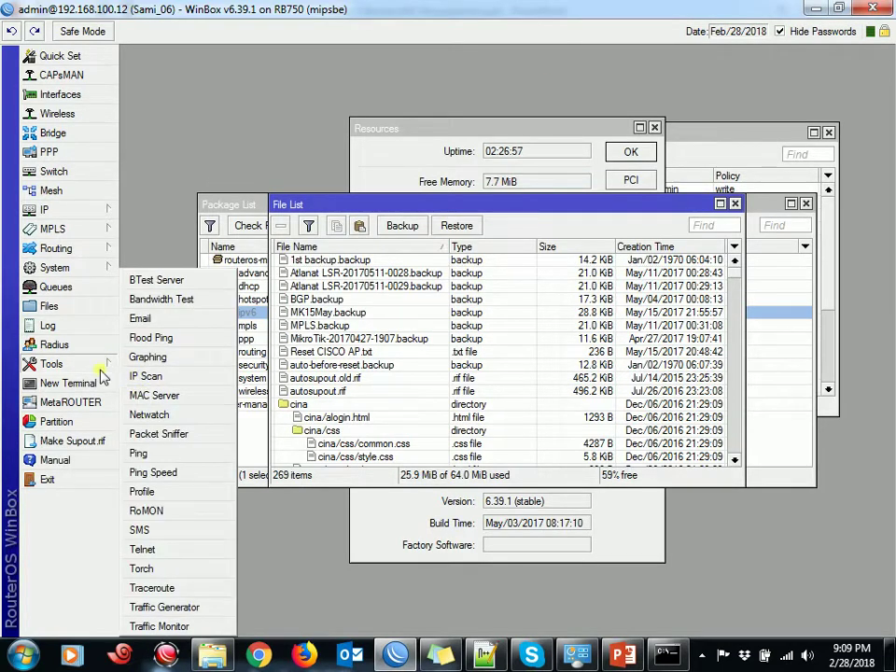
{"action": "left_click", "coordinate": [156, 280]}
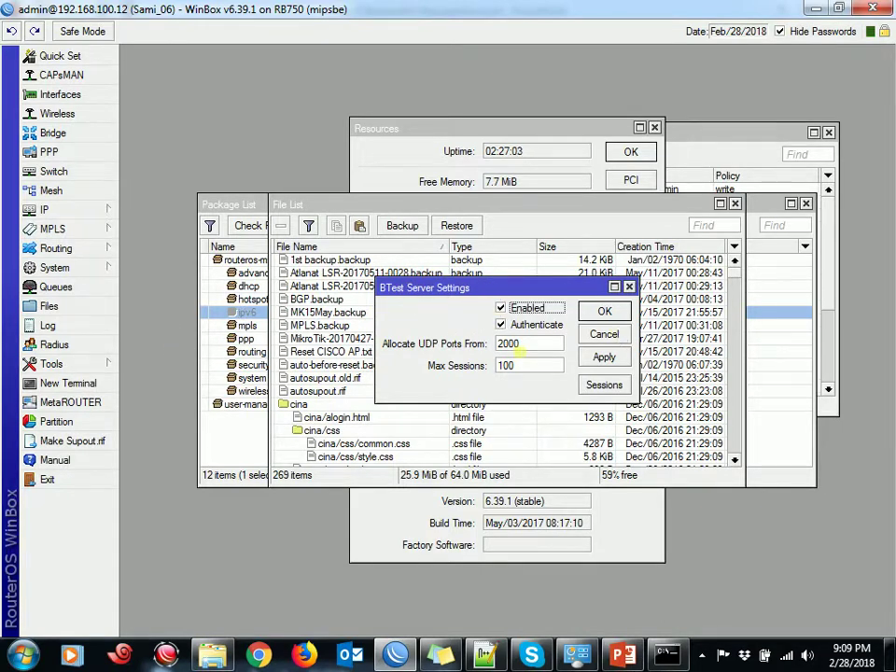
- Examine the Bandwidth Test tool's options and the router's email settings, including server, port and Start TLS
{"action": "left_click", "coordinate": [52, 363]}
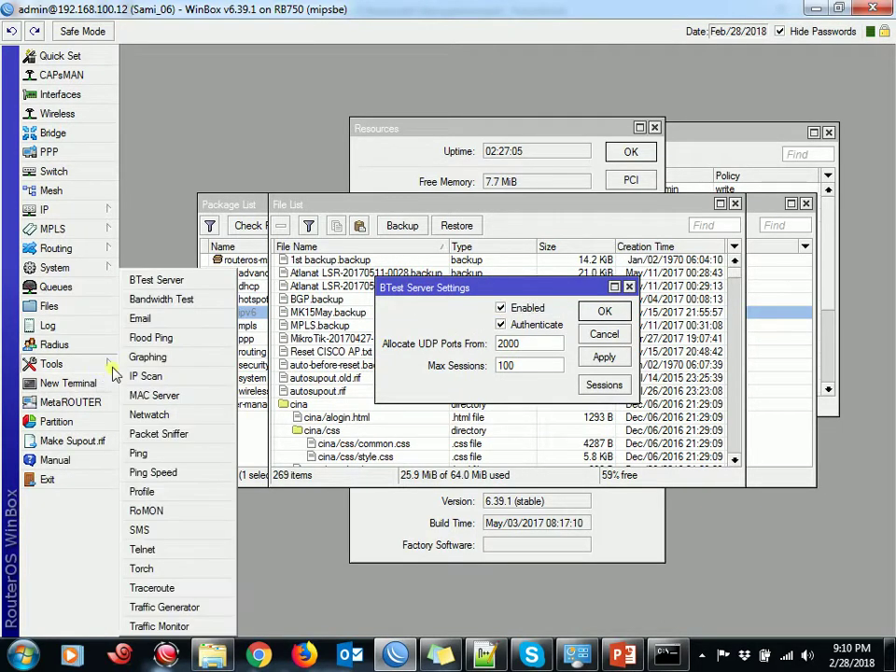
{"action": "left_click", "coordinate": [164, 300]}
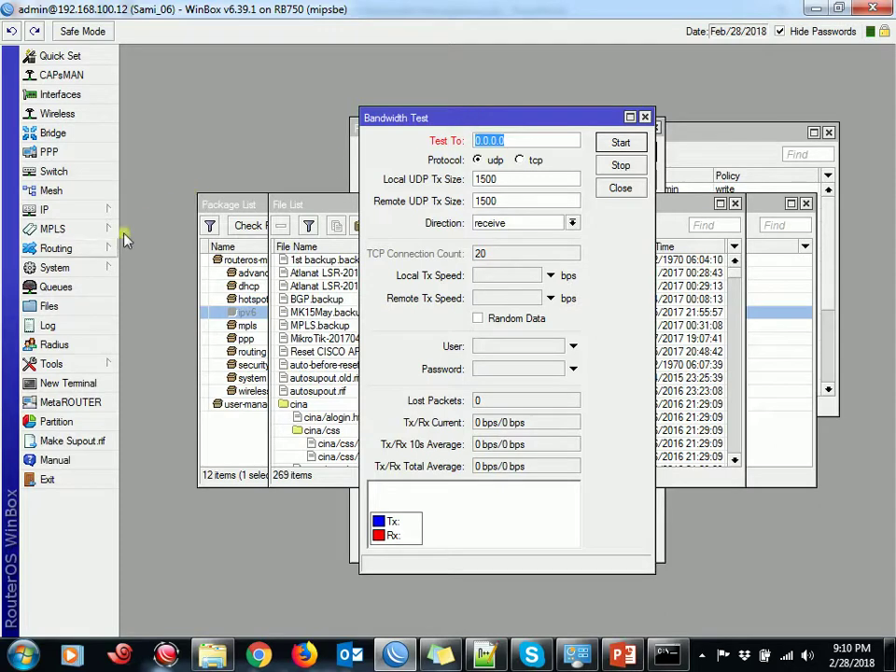
{"action": "left_click", "coordinate": [80, 362]}
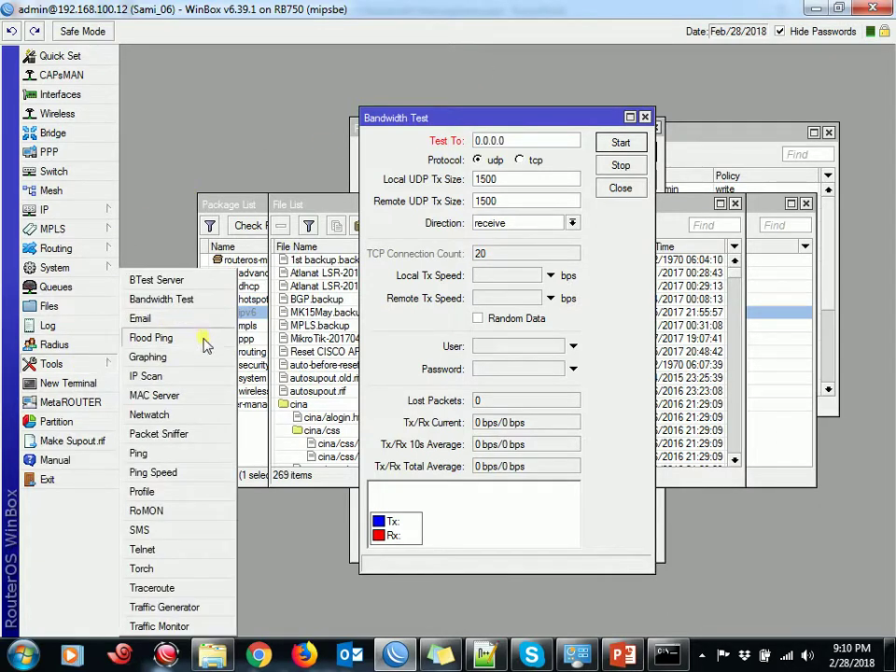
{"action": "left_click", "coordinate": [175, 320]}
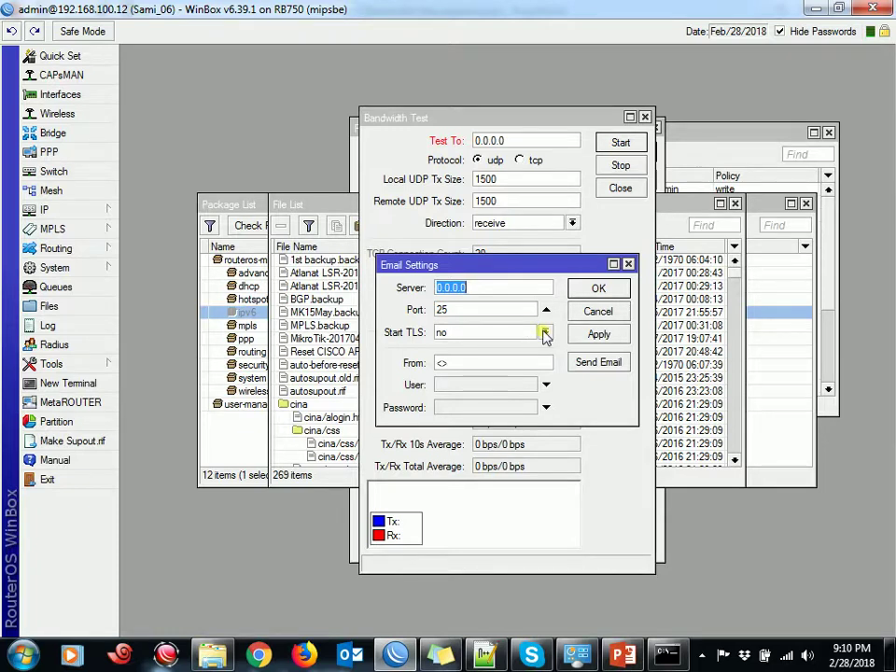
- Examine the Flood Ping tool's target, packet count, packet size and timeout fields
{"action": "left_click", "coordinate": [107, 382]}
{"action": "left_click", "coordinate": [103, 364]}
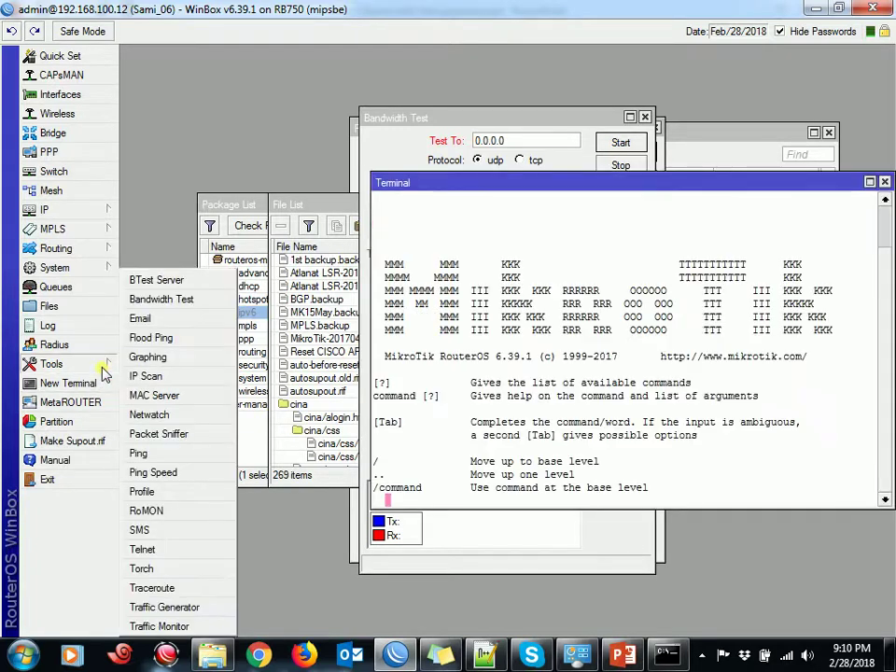
{"action": "left_click", "coordinate": [150, 337]}
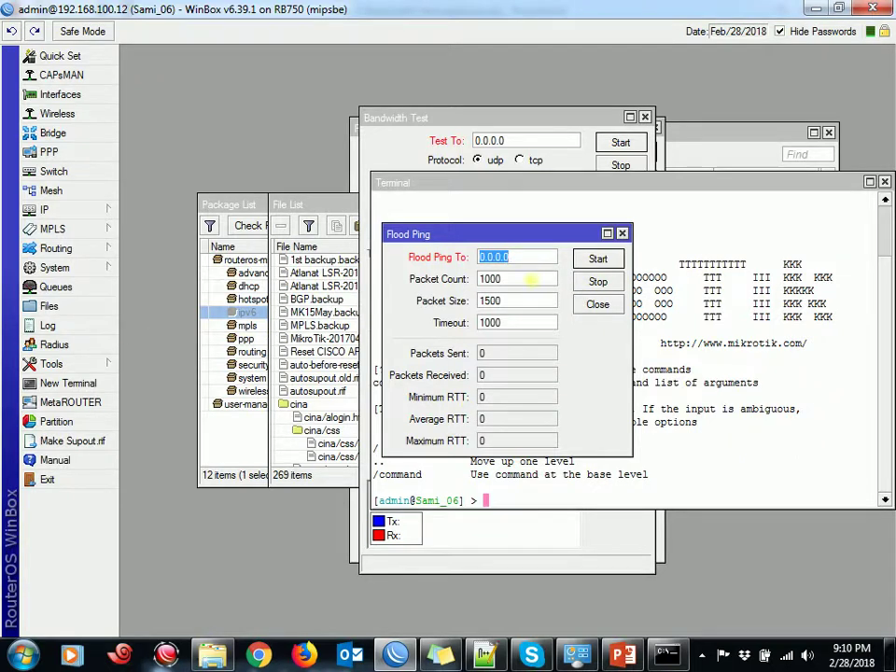
{"action": "left_click", "coordinate": [536, 300]}
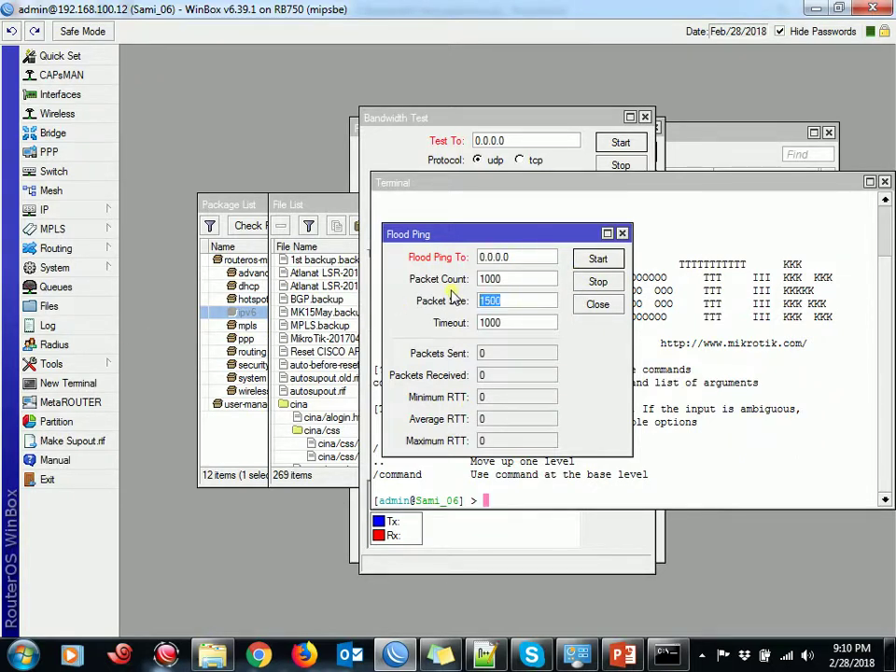
- Examine the interface rules and queue rules of the Graphing tool
{"action": "left_click", "coordinate": [52, 364]}
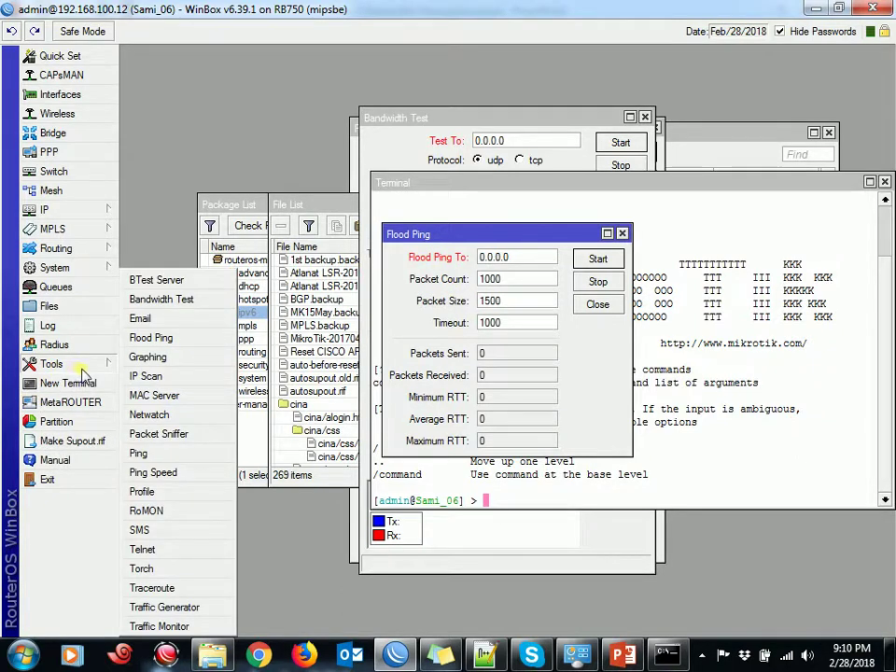
{"action": "left_click", "coordinate": [147, 358]}
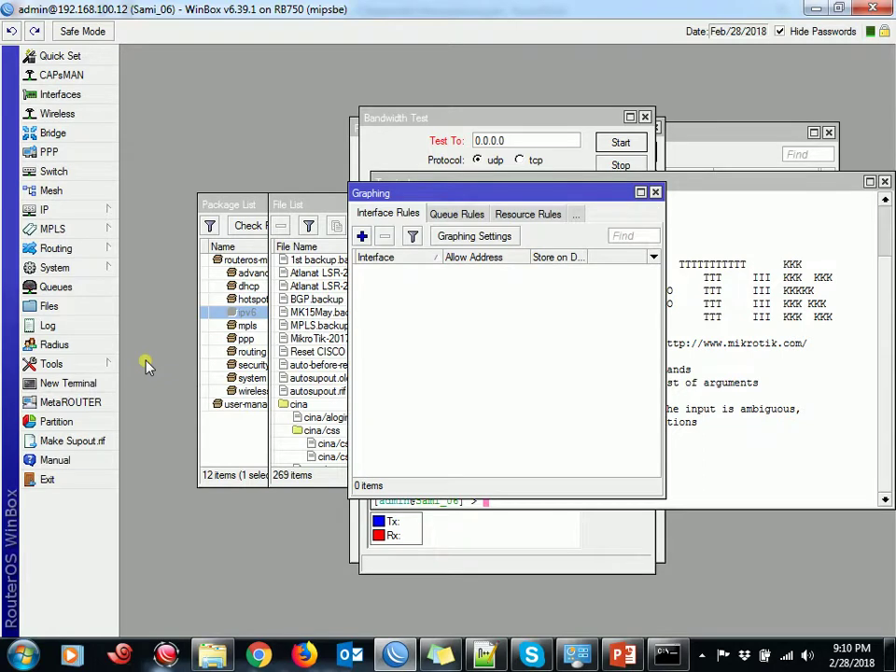
{"action": "left_click", "coordinate": [452, 214]}
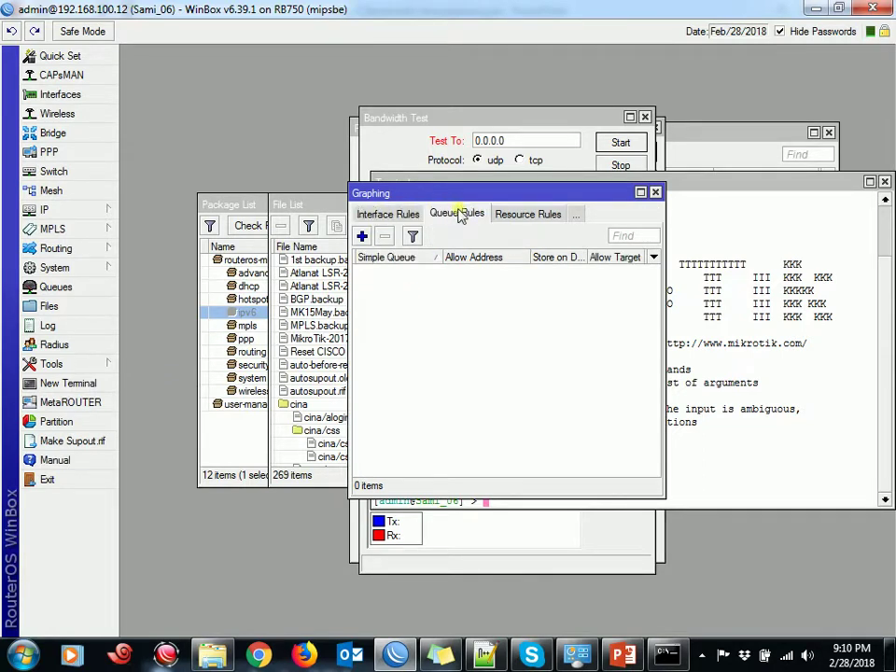
{"action": "left_click", "coordinate": [390, 214]}
- Add a queue graphing rule for all simple queues with allow address 0.0.0.0/0, Store on Disk and Allow Target, and close Graphing
{"action": "left_click", "coordinate": [460, 215]}
{"action": "left_click", "coordinate": [363, 236]}
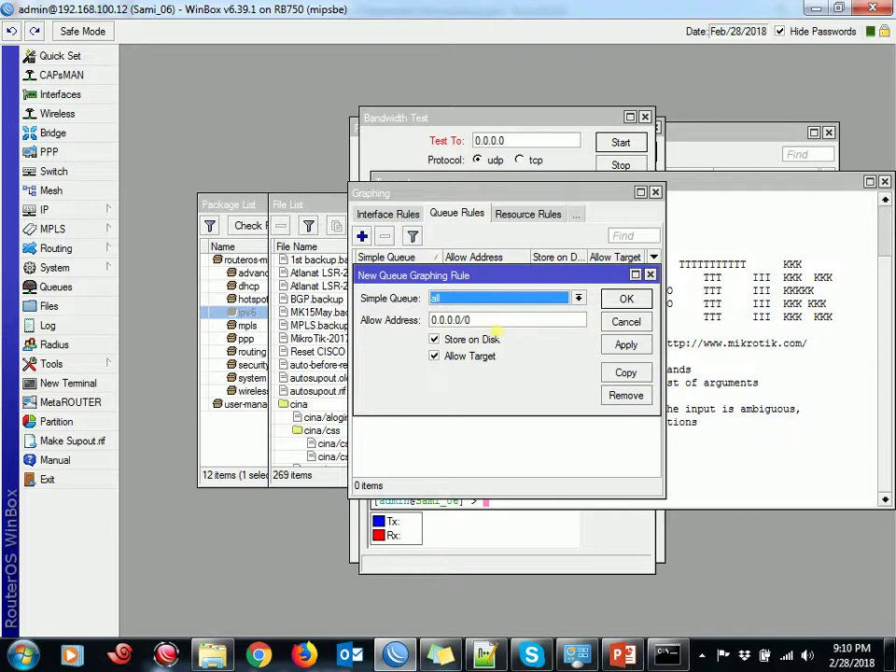
{"action": "left_click", "coordinate": [640, 299]}
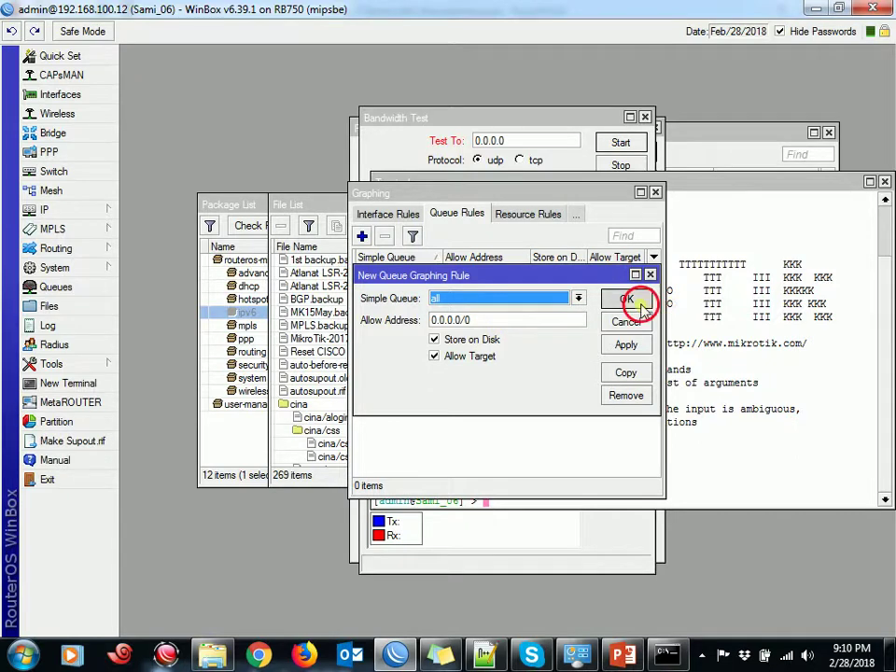
{"action": "left_click", "coordinate": [656, 194]}
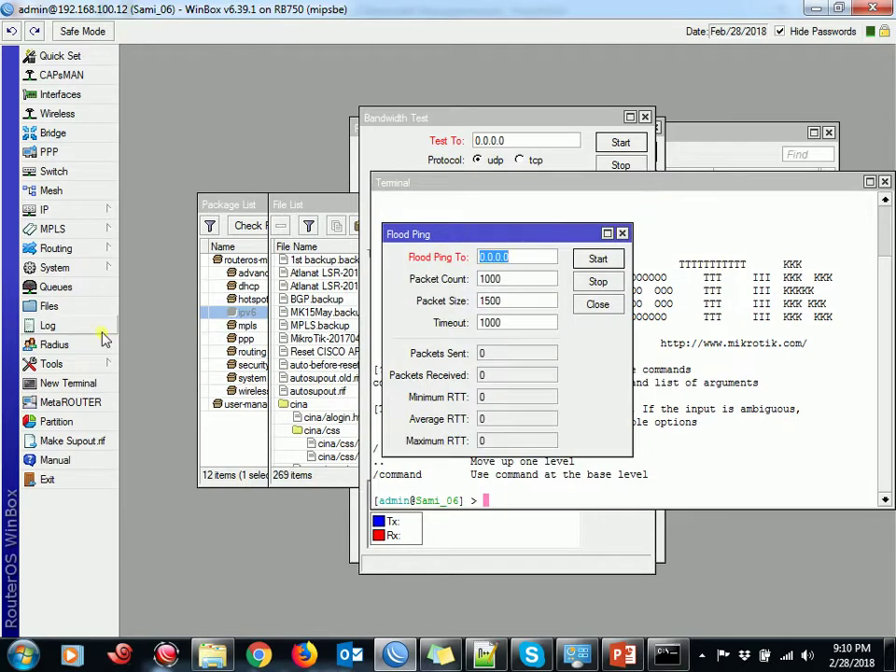
- Examine the IP Scan tool and the MAC server's Telnet interfaces, selecting the entry for all interfaces
{"action": "left_click", "coordinate": [65, 364]}
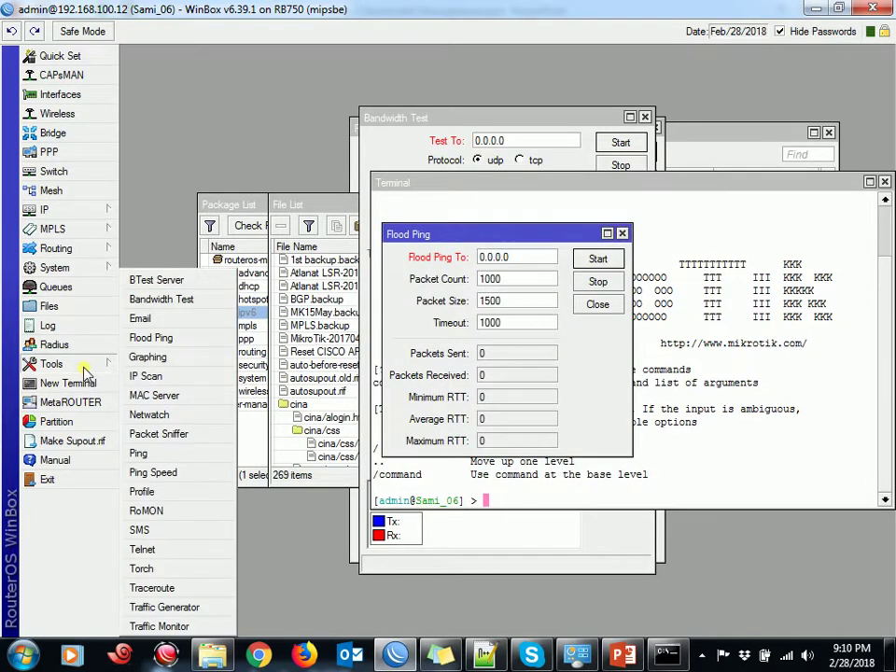
{"action": "left_click", "coordinate": [199, 371]}
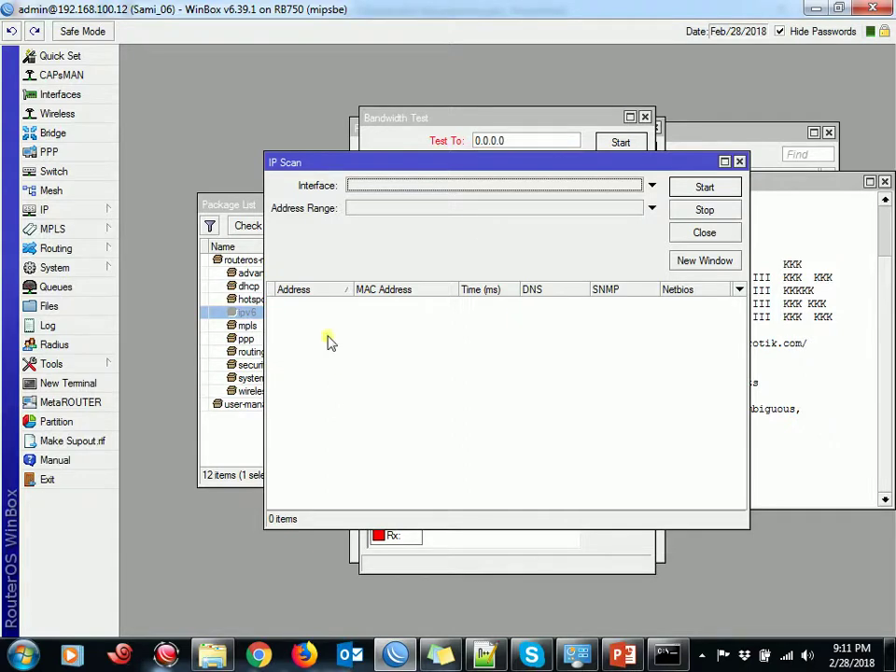
{"action": "left_click", "coordinate": [52, 364]}
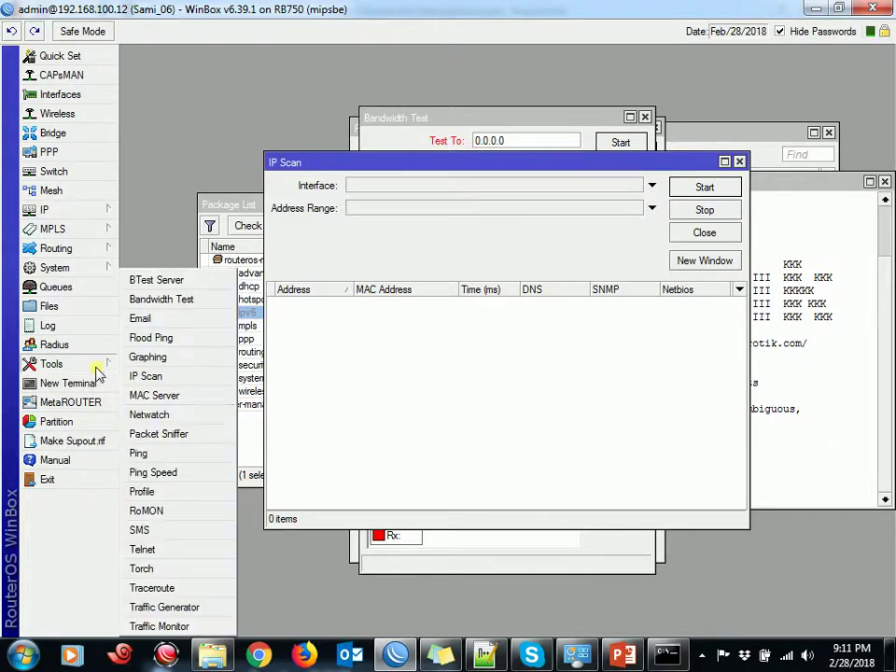
{"action": "left_click", "coordinate": [154, 395]}
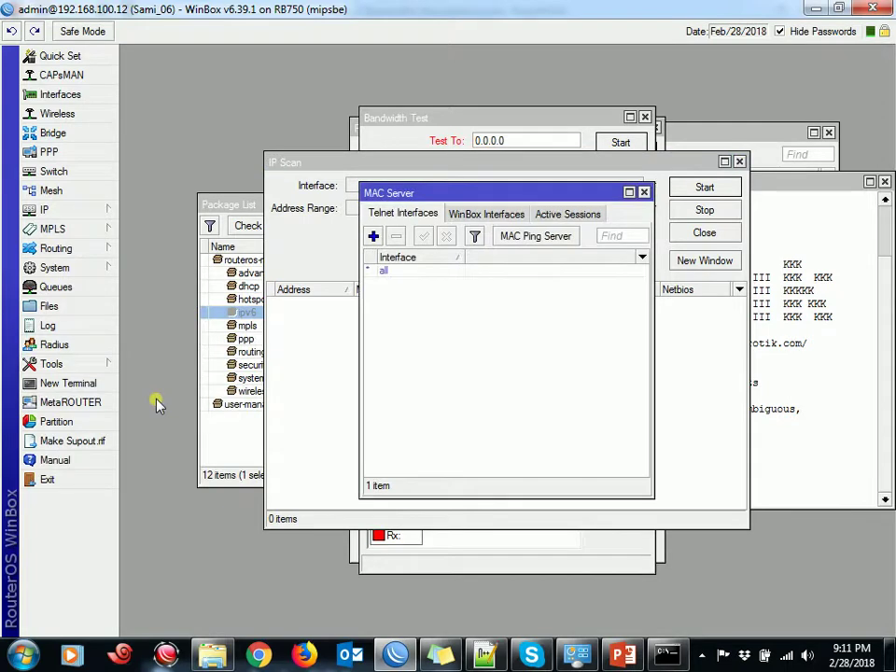
{"action": "left_click", "coordinate": [400, 271]}
- Open the IP neighbor list and examine the details of the neighbor at 192.168.100.17
{"action": "left_click", "coordinate": [91, 213]}
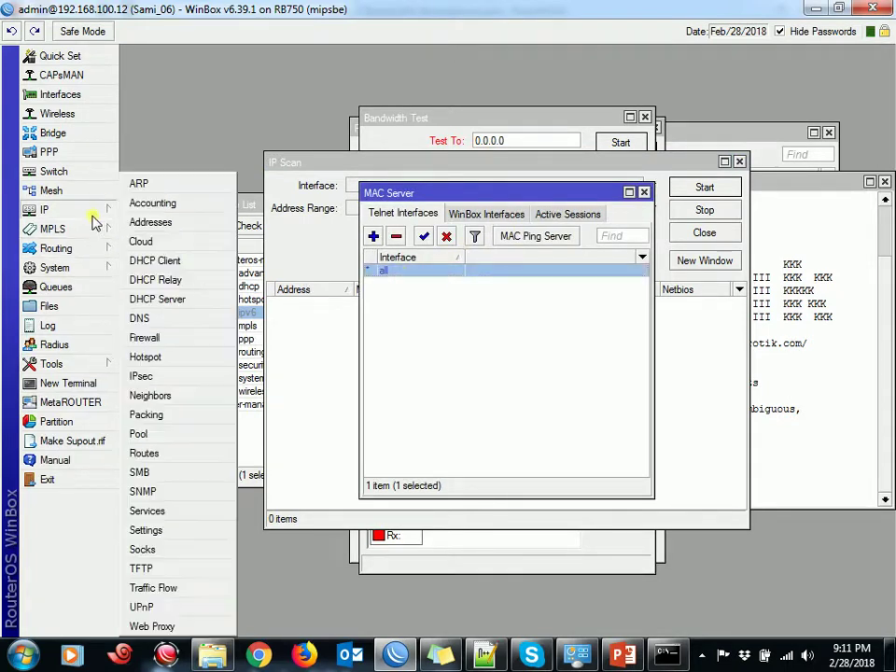
{"action": "left_click", "coordinate": [152, 395]}
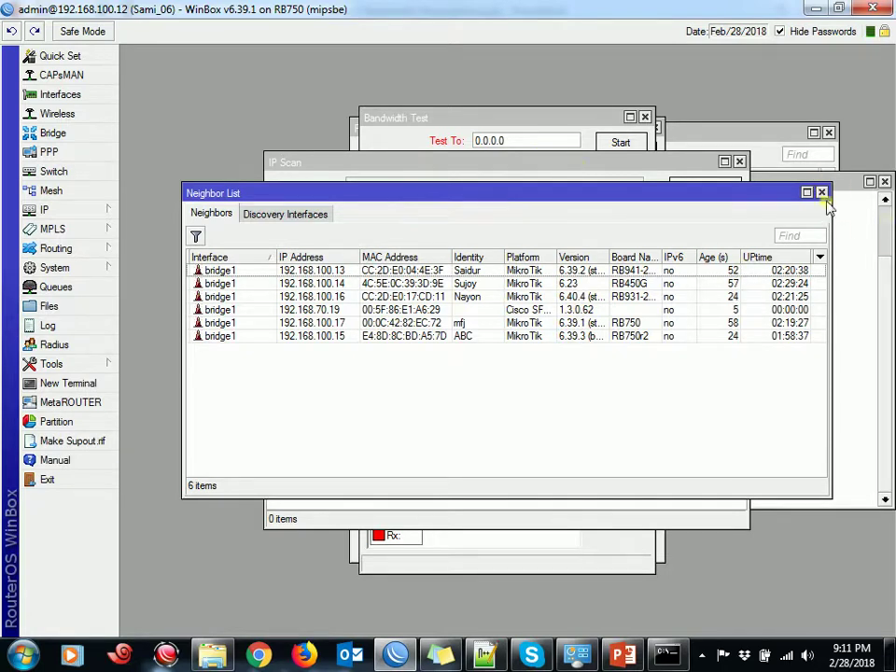
{"action": "double_click", "coordinate": [392, 322]}
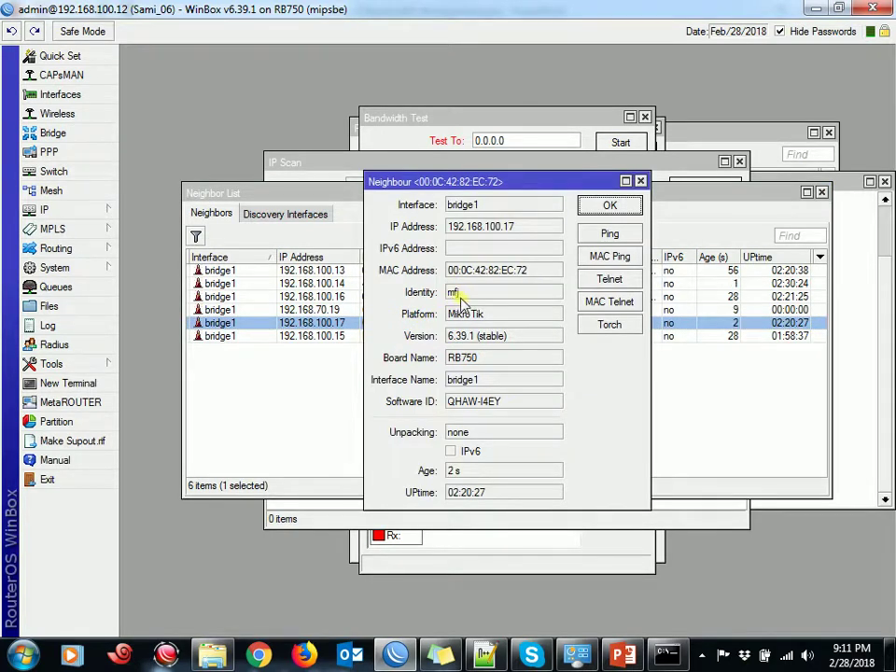
- Open a MAC Telnet session to this neighbor, close it without logging in, and close the neighbor and tool windows
{"action": "left_click", "coordinate": [632, 311]}
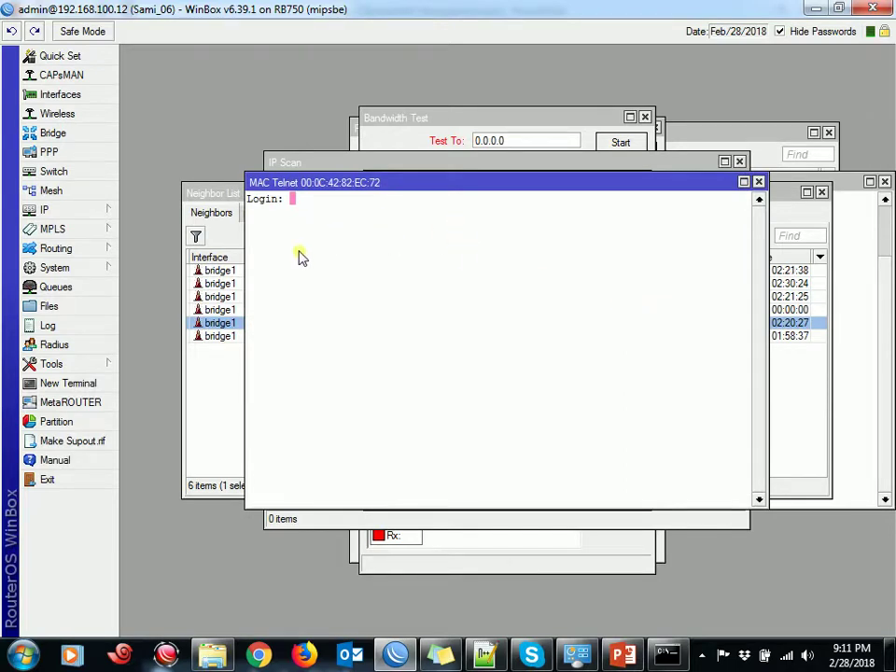
{"action": "left_click", "coordinate": [757, 183]}
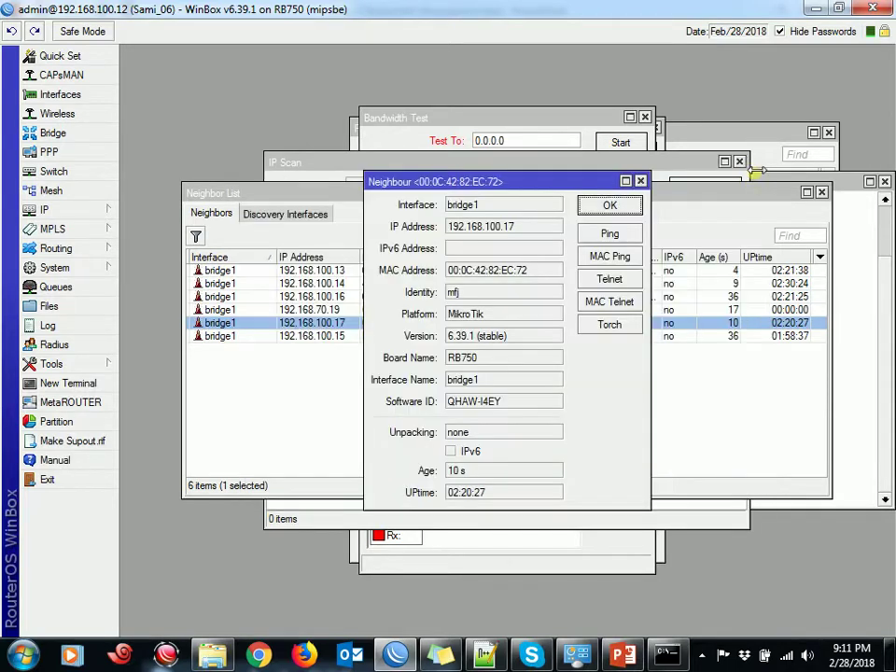
{"action": "left_click", "coordinate": [602, 210]}
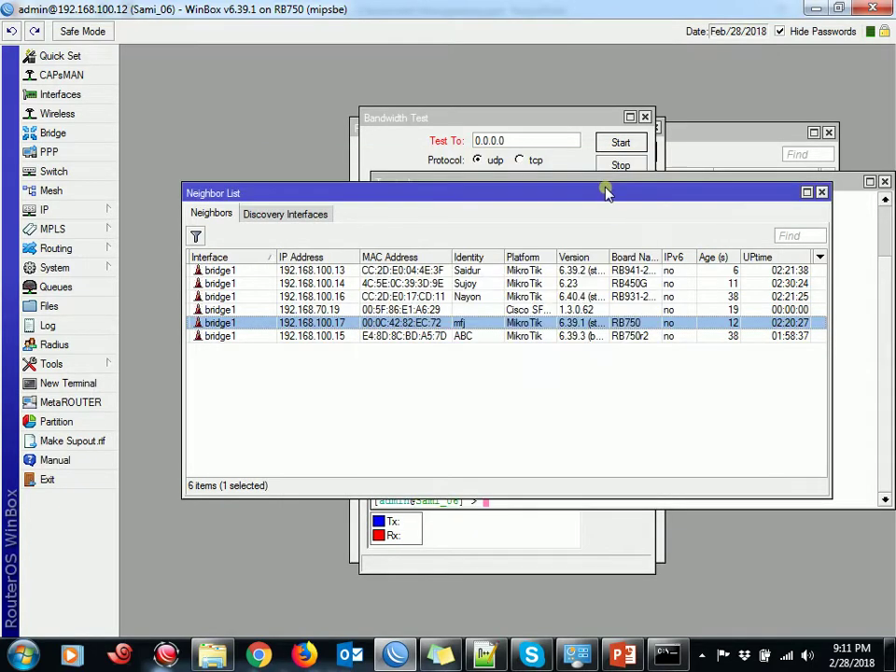
{"action": "left_click", "coordinate": [620, 166]}
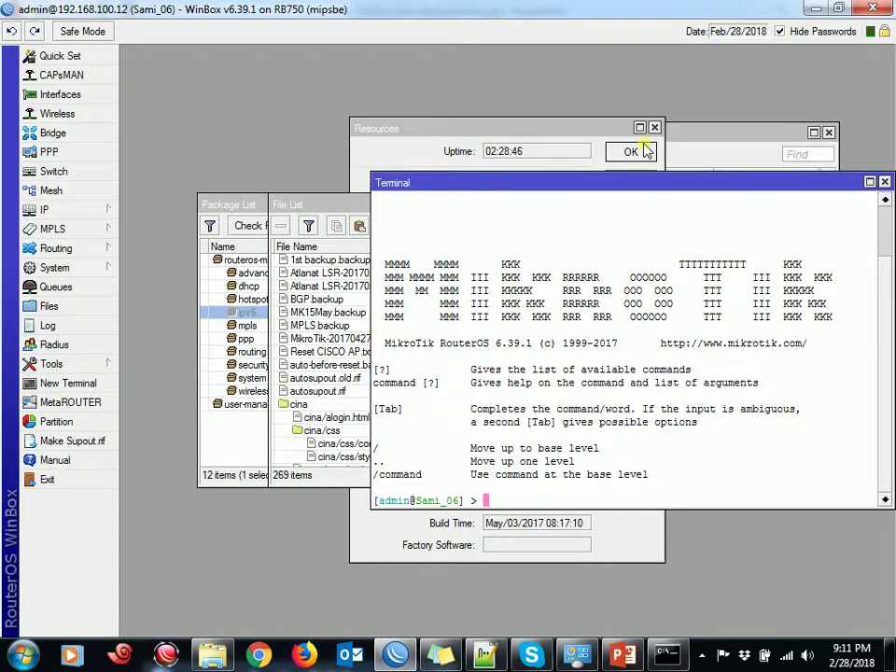
- Examine the Netwatch host list and close it
{"action": "left_click", "coordinate": [37, 382]}
{"action": "left_click", "coordinate": [37, 363]}
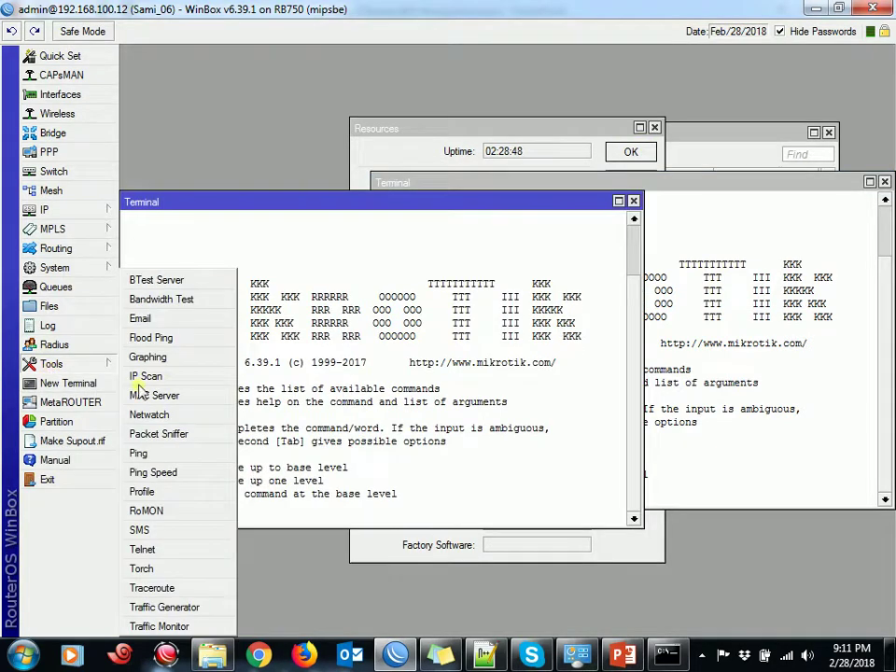
{"action": "left_click", "coordinate": [189, 420]}
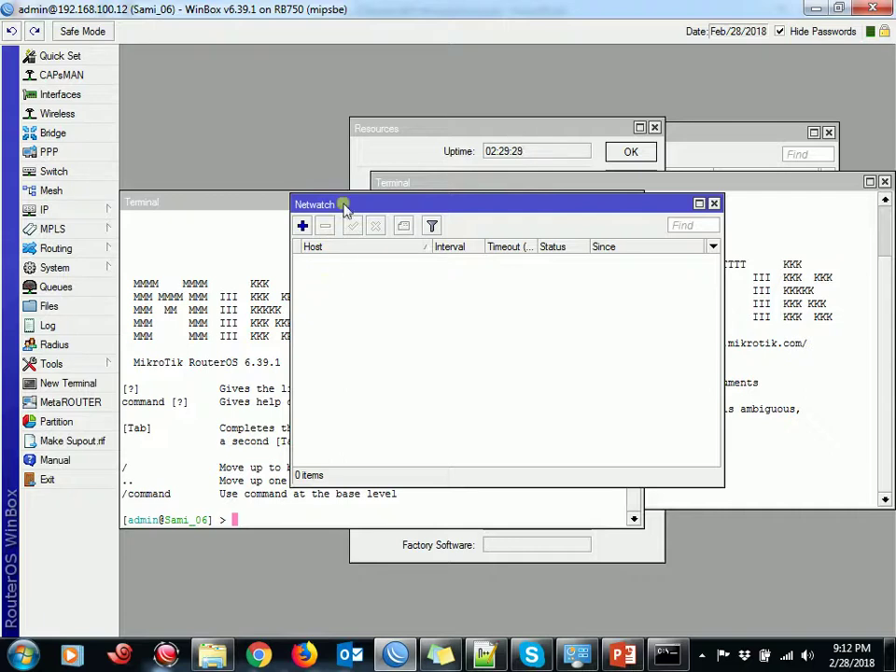
{"action": "left_click", "coordinate": [714, 204]}
- Examine the Ping Speed tool's target and its small and big packet sizes
{"action": "left_click", "coordinate": [78, 364]}
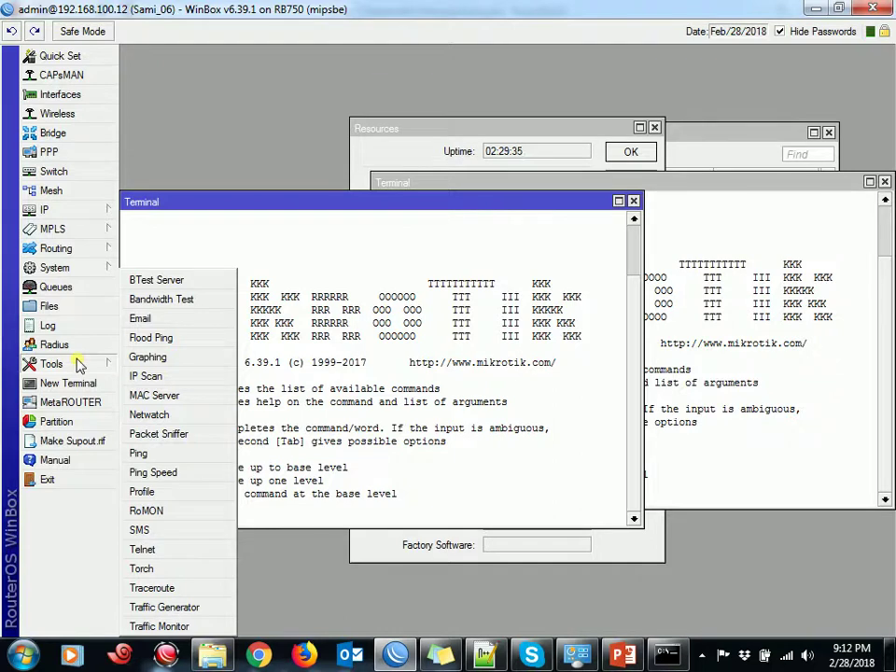
{"action": "left_click", "coordinate": [177, 472]}
{"action": "key", "text": "Tab"}
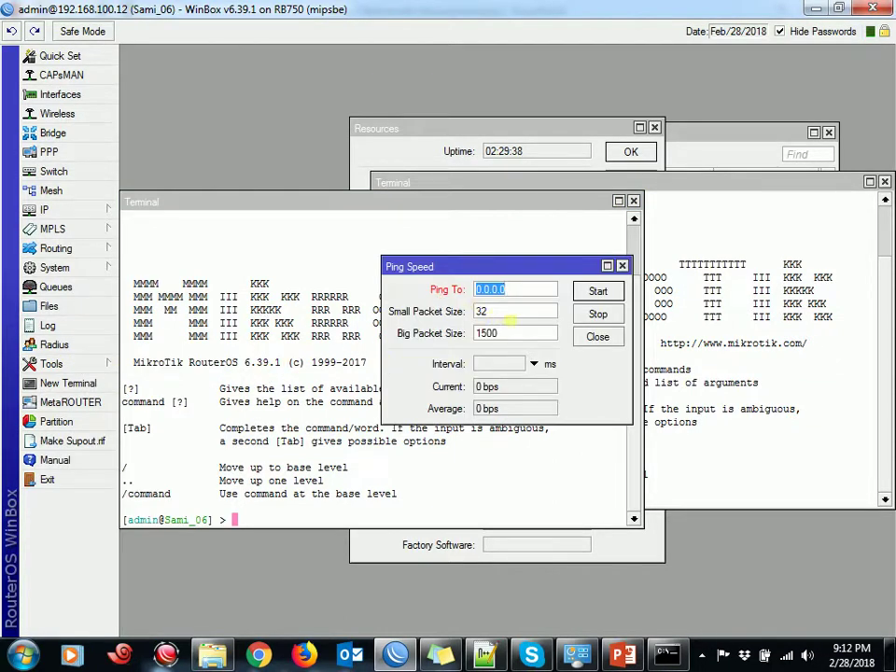
- Examine the SMS settings, try enabling message reception, cancel the change, and close the Ping Speed tool
{"action": "left_click", "coordinate": [90, 372]}
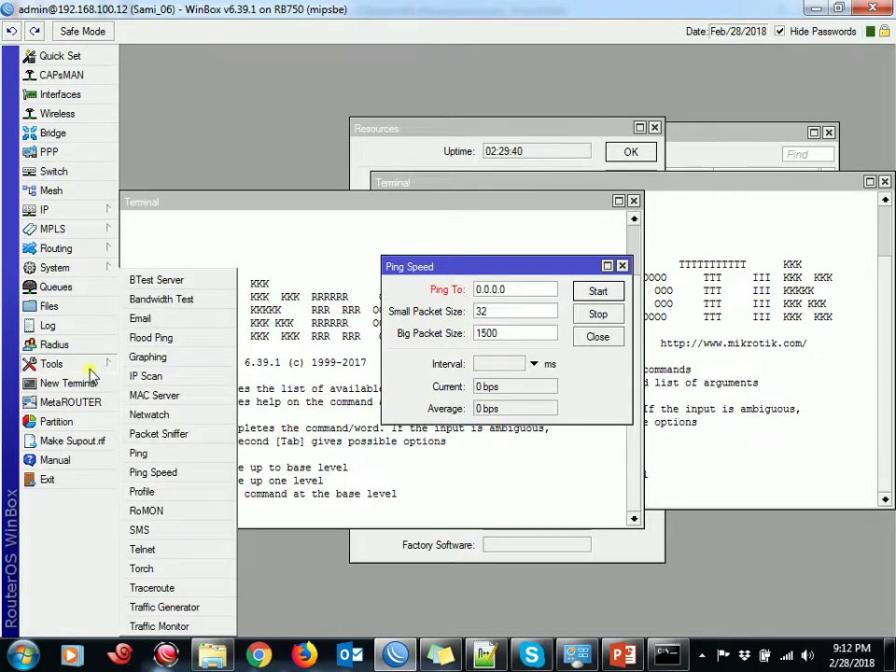
{"action": "left_click", "coordinate": [180, 530]}
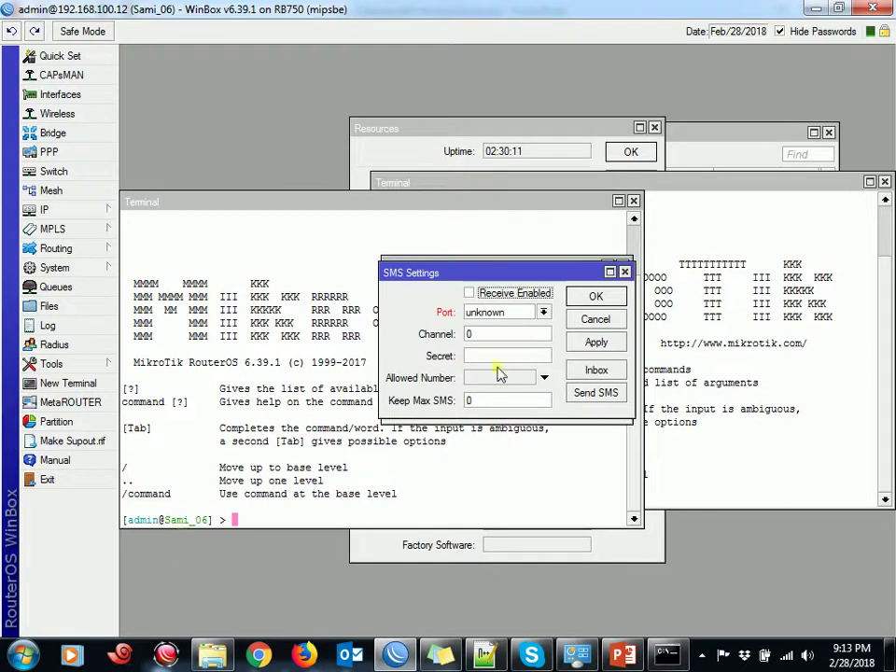
{"action": "left_click", "coordinate": [472, 295]}
{"action": "left_click_drag", "start_coordinate": [392, 272], "coordinate": [249, 180]}
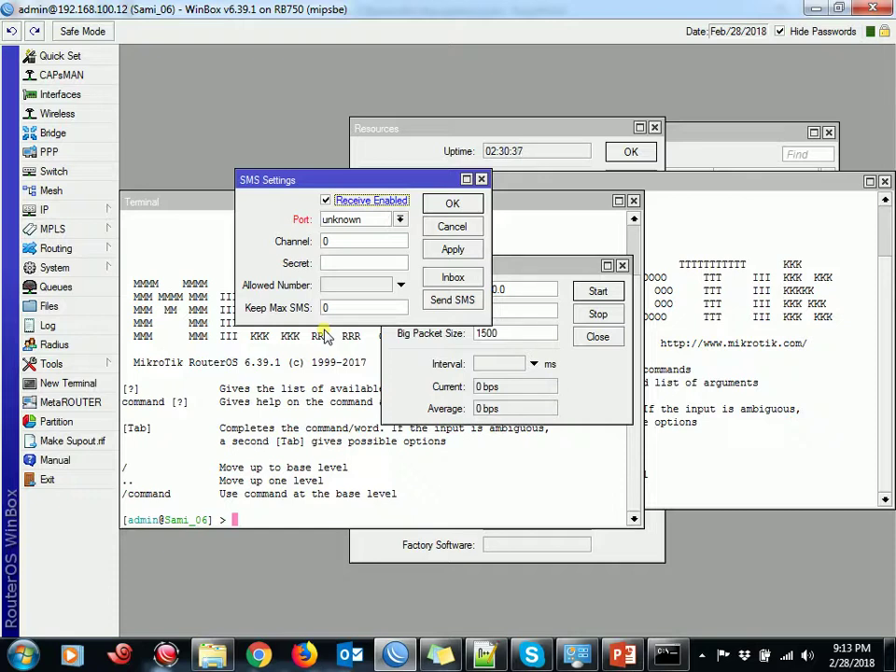
{"action": "left_click", "coordinate": [451, 227]}
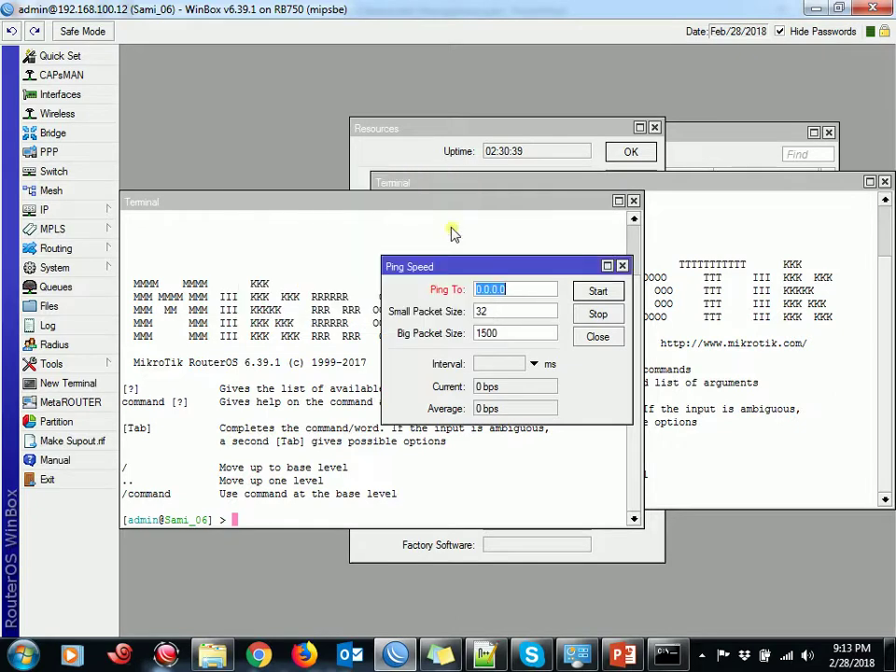
{"action": "left_click", "coordinate": [616, 338]}
- Examine the Telnet tool's connection types and the Traceroute tool's options
{"action": "left_click", "coordinate": [52, 362]}
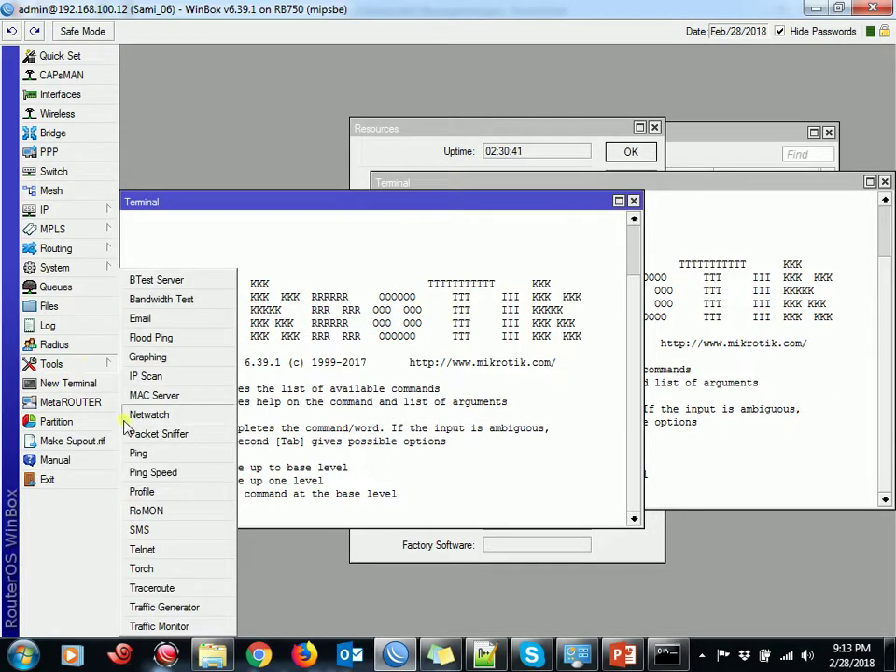
{"action": "left_click", "coordinate": [157, 553]}
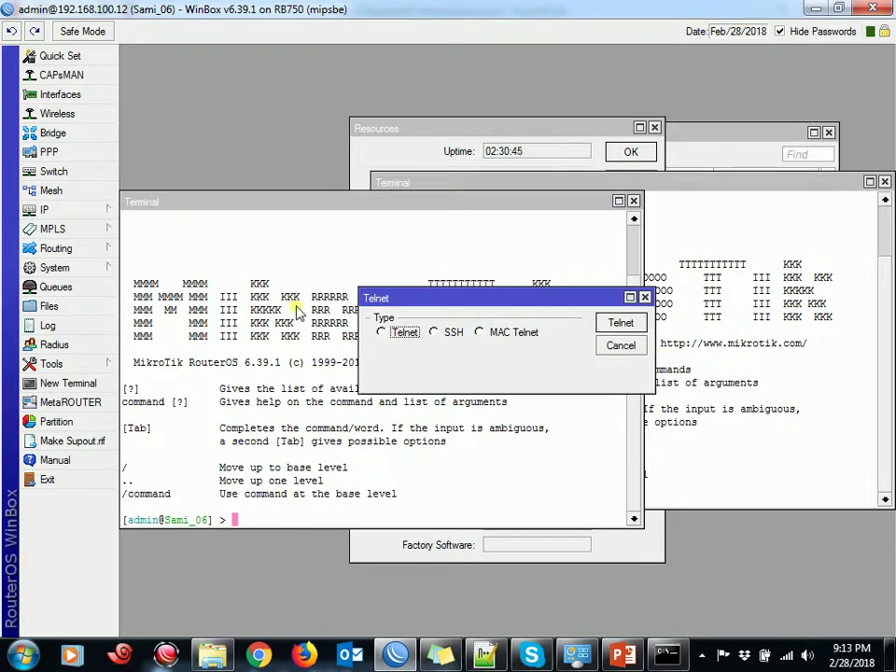
{"action": "left_click", "coordinate": [58, 364]}
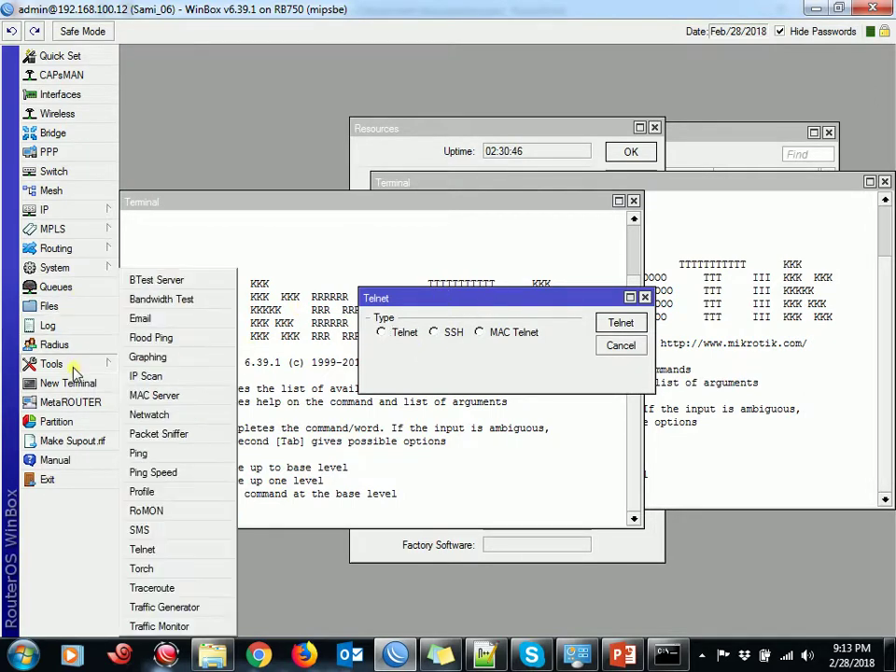
{"action": "left_click", "coordinate": [159, 586]}
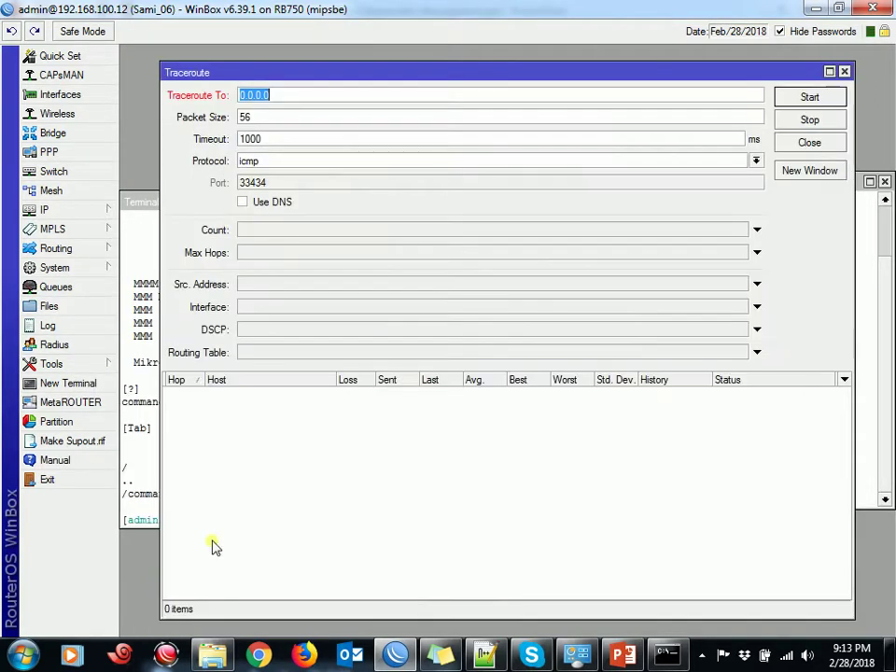
- Enter the command "tool traceroute" in a new terminal without running it
{"action": "left_click", "coordinate": [101, 385]}
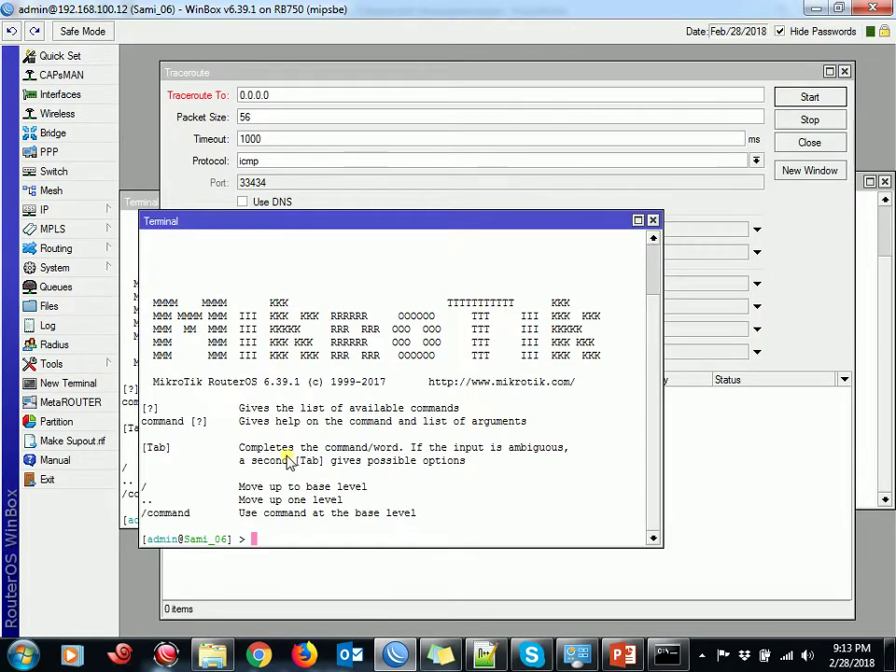
{"action": "type", "text": "tool tra"}
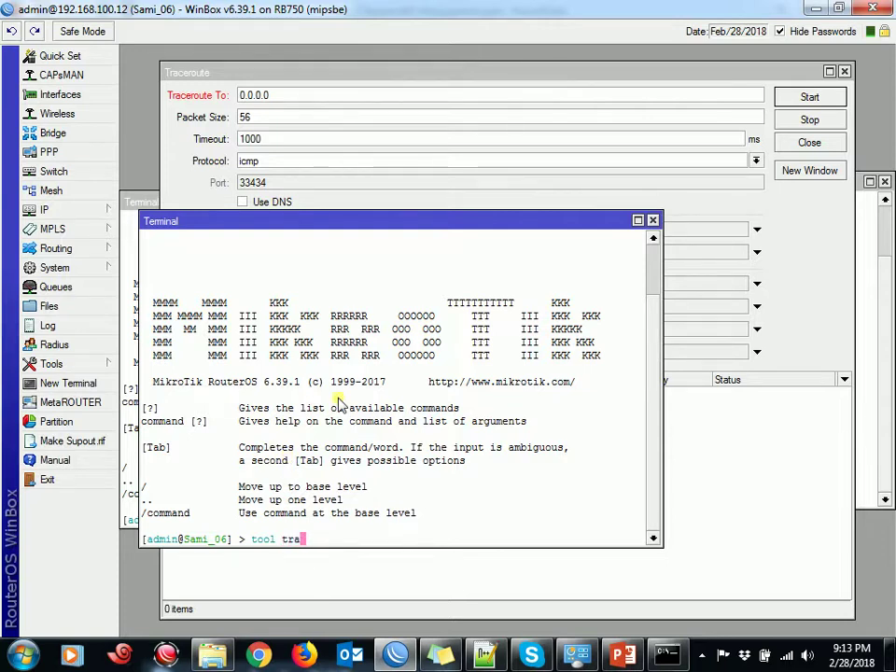
{"action": "type", "text": "c"}
{"action": "key", "text": "Tab"}
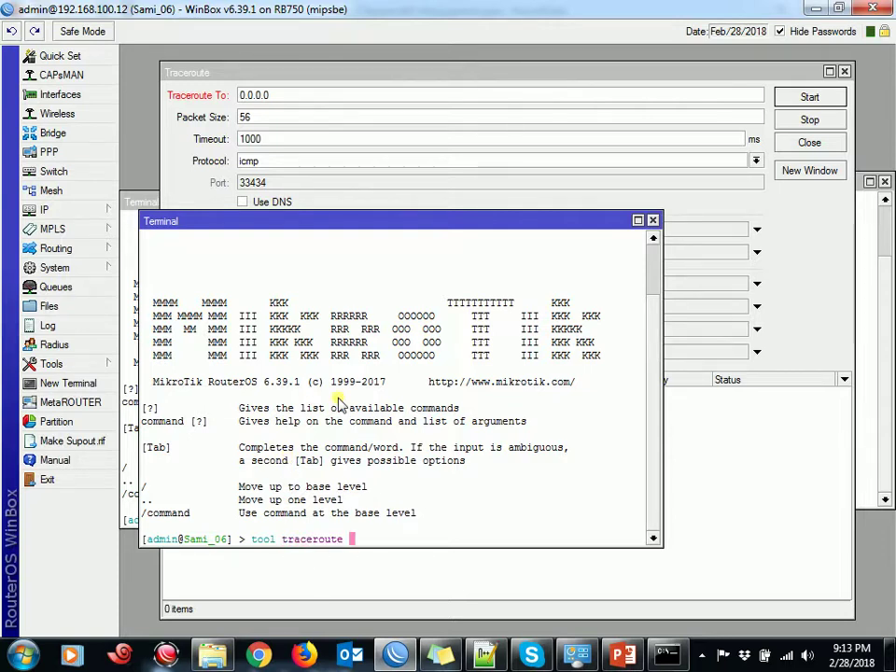
- Return to the Traceroute tool, and close it together with the terminal holding the traceroute command
{"action": "left_click", "coordinate": [103, 364]}
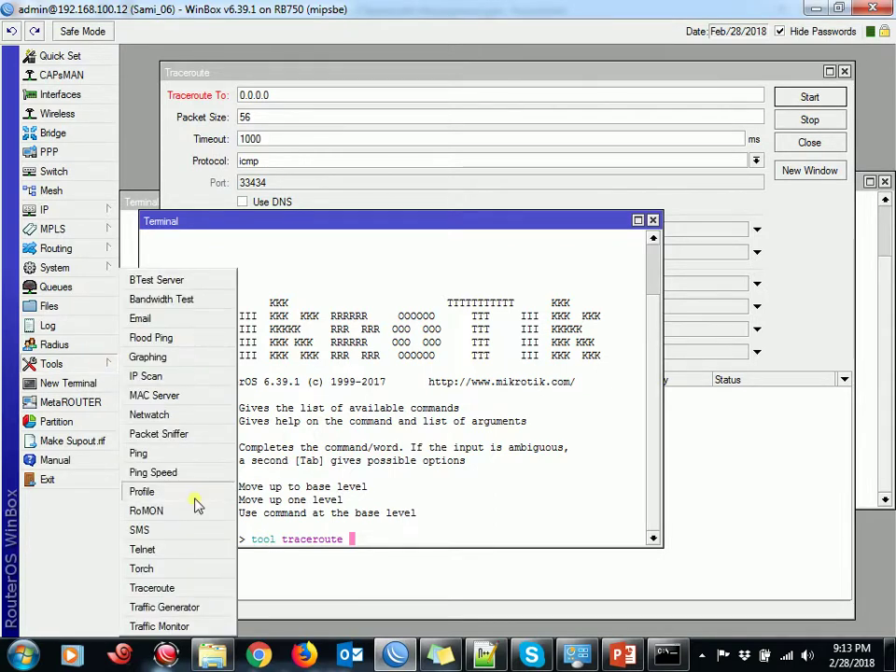
{"action": "left_click", "coordinate": [184, 589]}
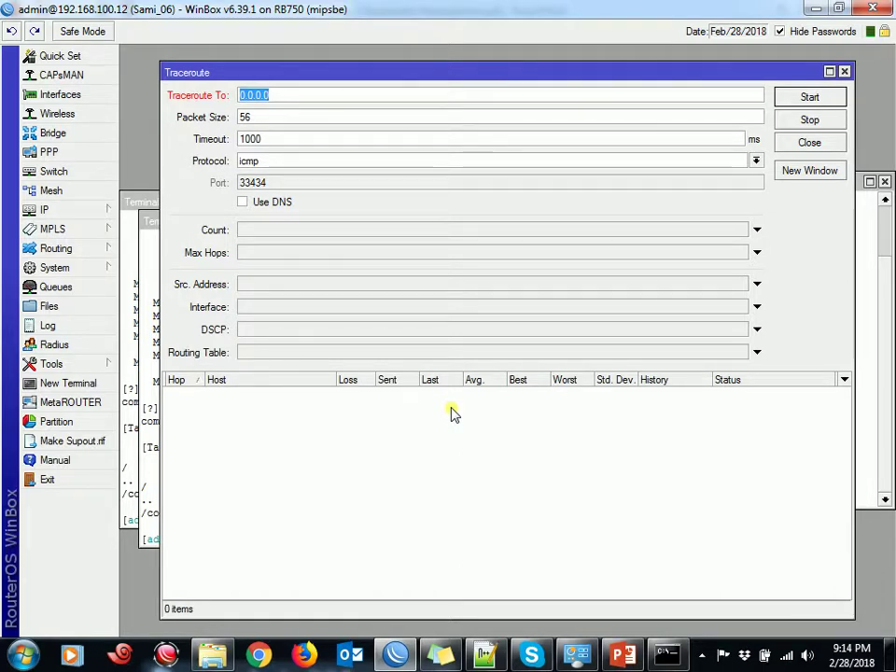
{"action": "left_click", "coordinate": [809, 142]}
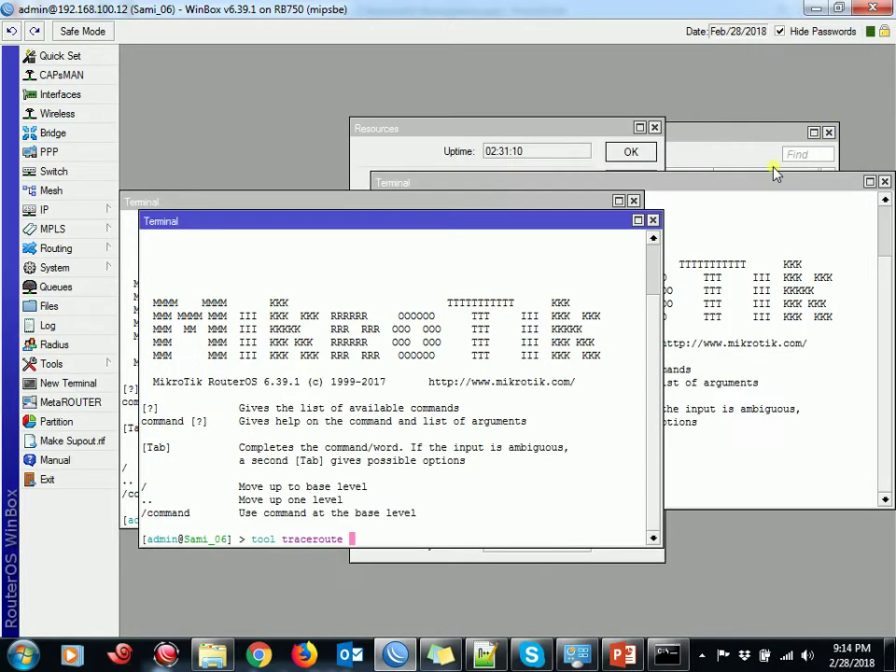
{"action": "left_click", "coordinate": [649, 216]}
- Examine the Traffic Generator settings and cancel out of them
{"action": "left_click", "coordinate": [74, 365]}
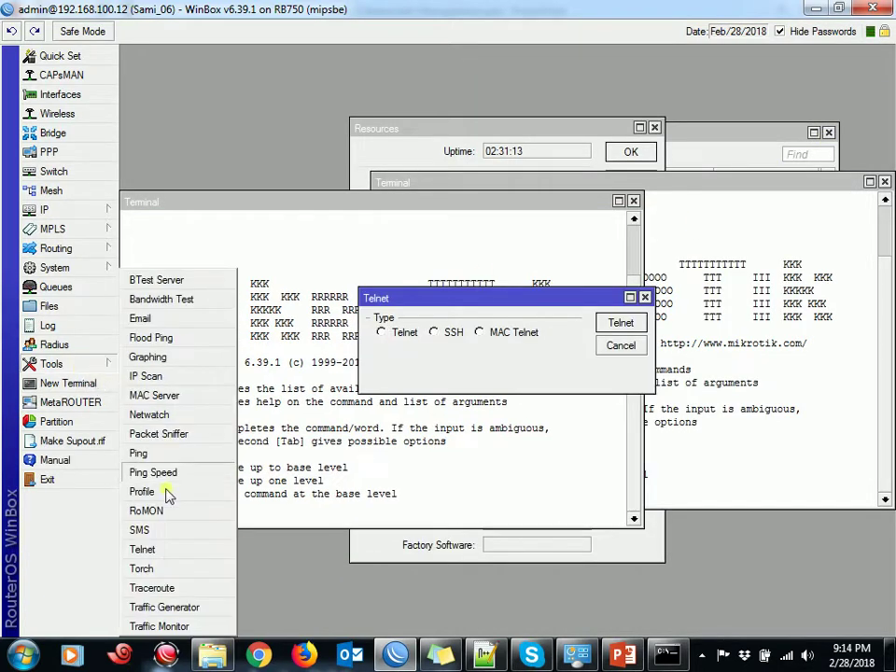
{"action": "left_click", "coordinate": [165, 607]}
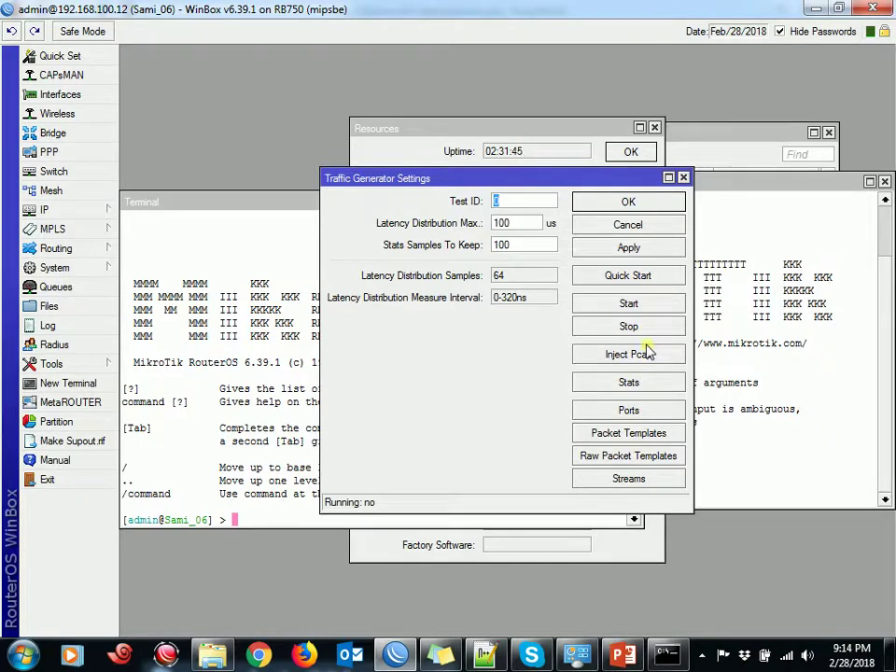
{"action": "left_click", "coordinate": [625, 224]}
- Examine the options of a new traffic monitor, cancel it, and close the traffic monitor list and the Telnet dialog
{"action": "left_click", "coordinate": [102, 364]}
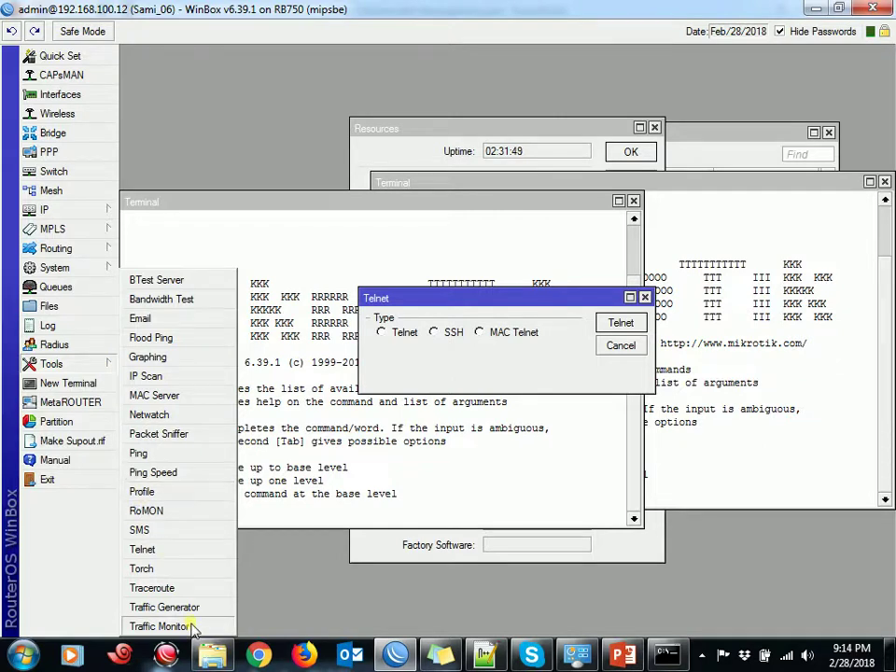
{"action": "left_click", "coordinate": [158, 626]}
{"action": "left_click", "coordinate": [319, 225]}
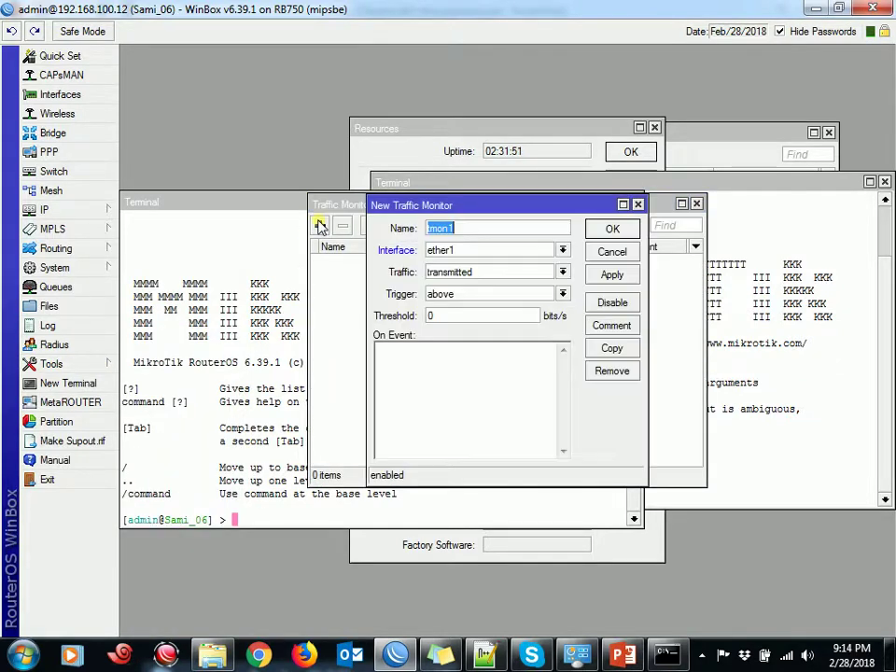
{"action": "left_click", "coordinate": [629, 252]}
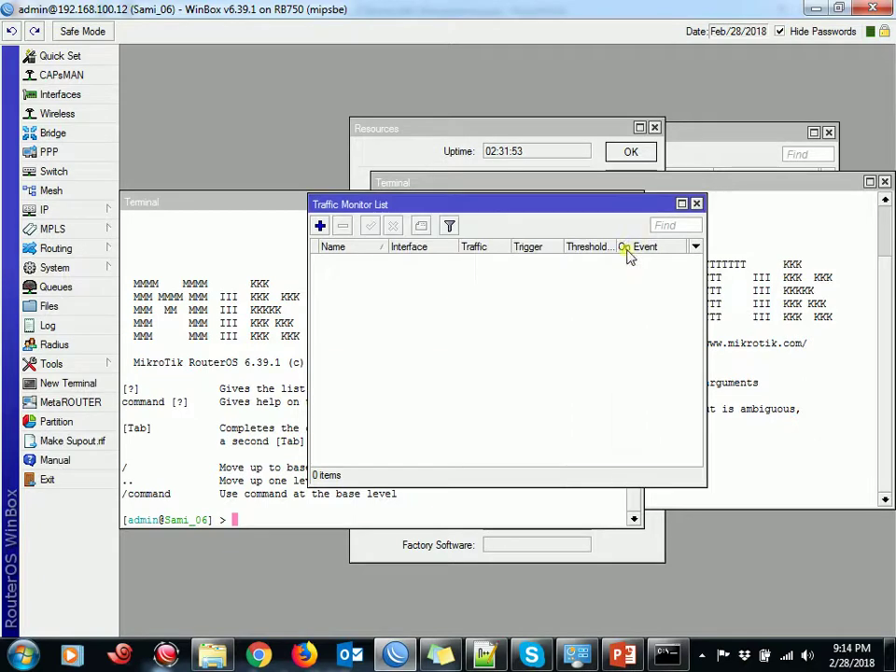
{"action": "left_click", "coordinate": [696, 204]}
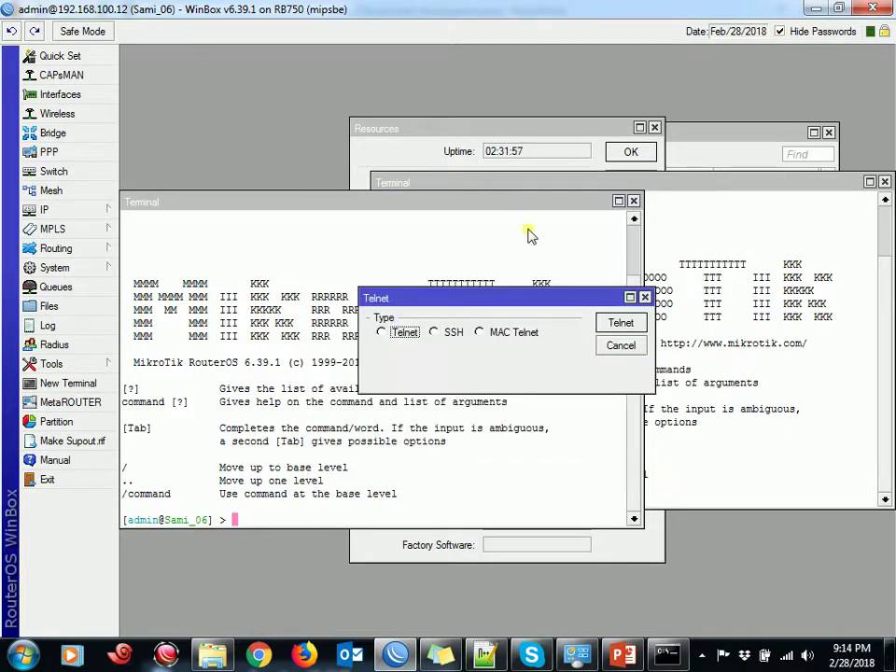
{"action": "left_click", "coordinate": [620, 346]}
- Open a new terminal, and examine the MetaROUTER list before closing it
{"action": "left_click", "coordinate": [86, 366]}
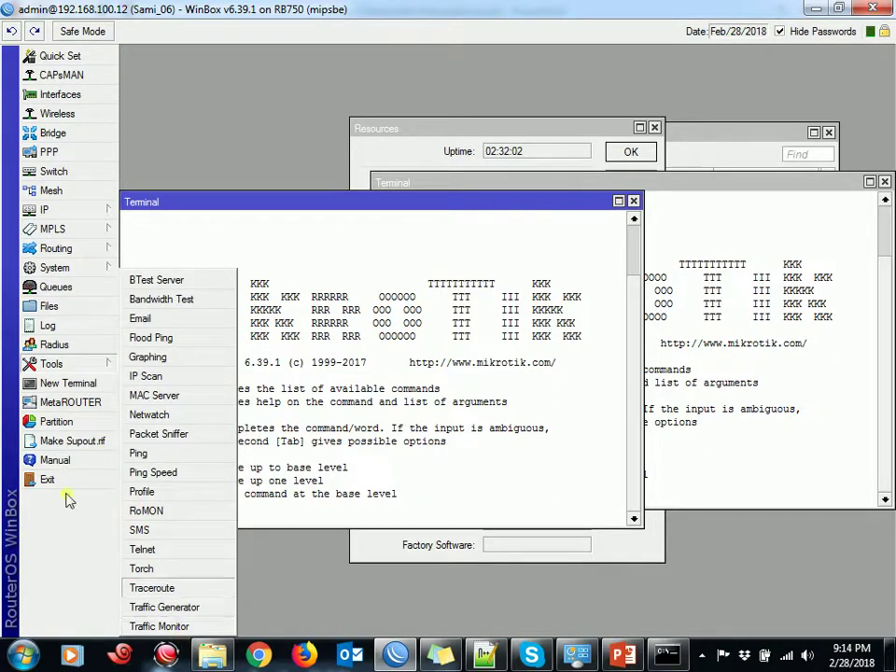
{"action": "left_click", "coordinate": [58, 386]}
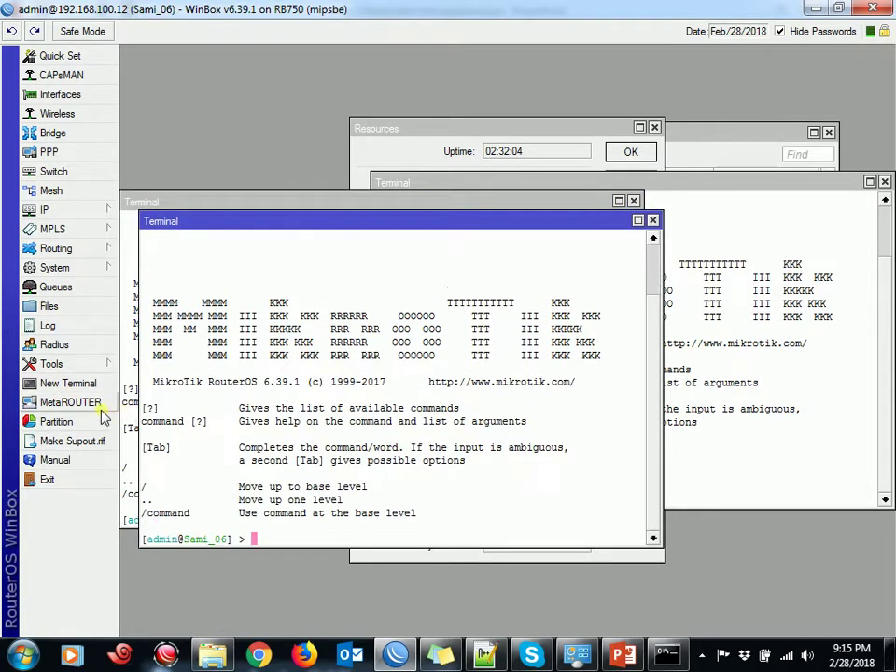
{"action": "left_click", "coordinate": [100, 408]}
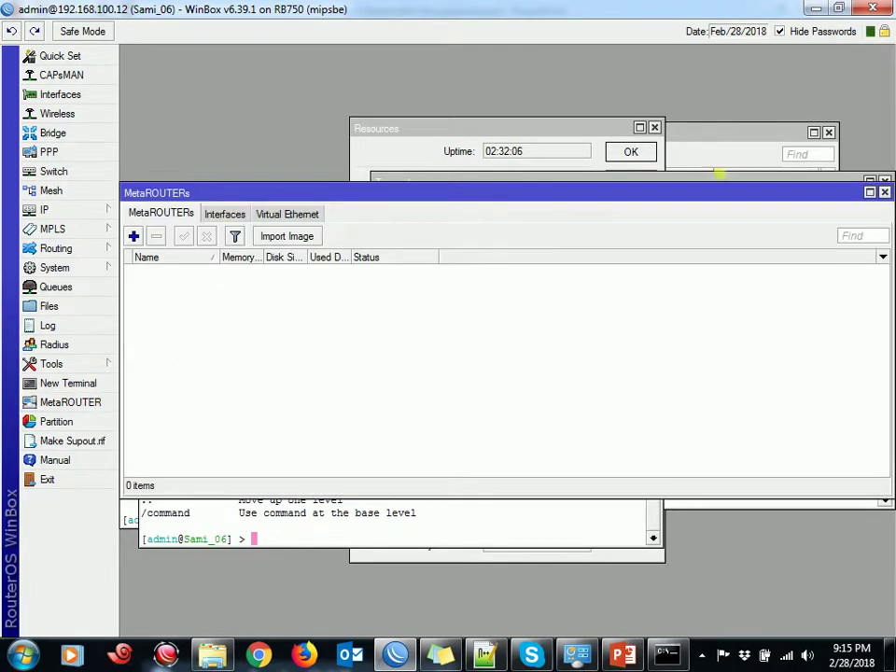
{"action": "left_click", "coordinate": [884, 192]}
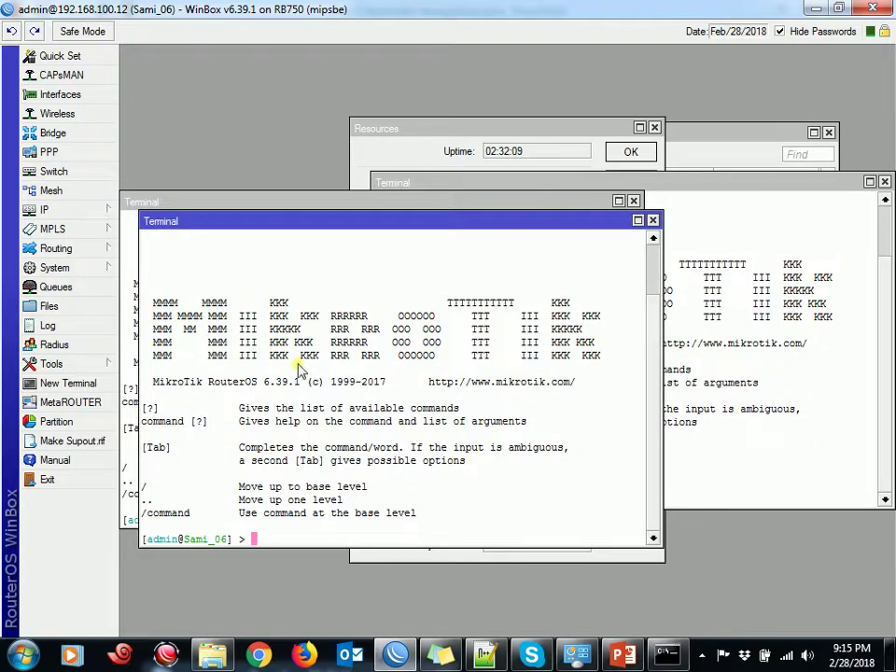
- Examine the router's partition part0 and check the storage usage in the file list
{"action": "left_click", "coordinate": [56, 422]}
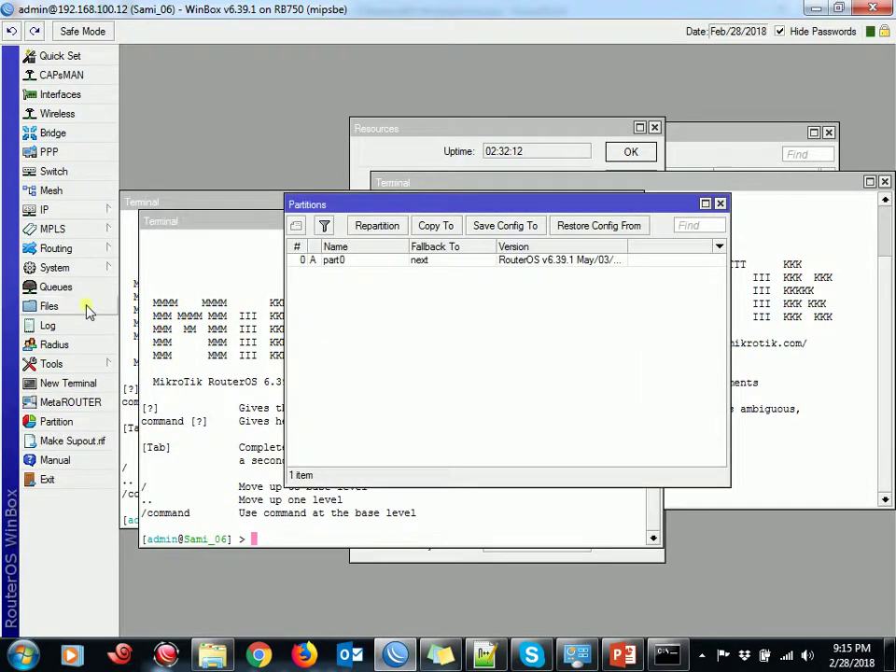
{"action": "left_click", "coordinate": [88, 308]}
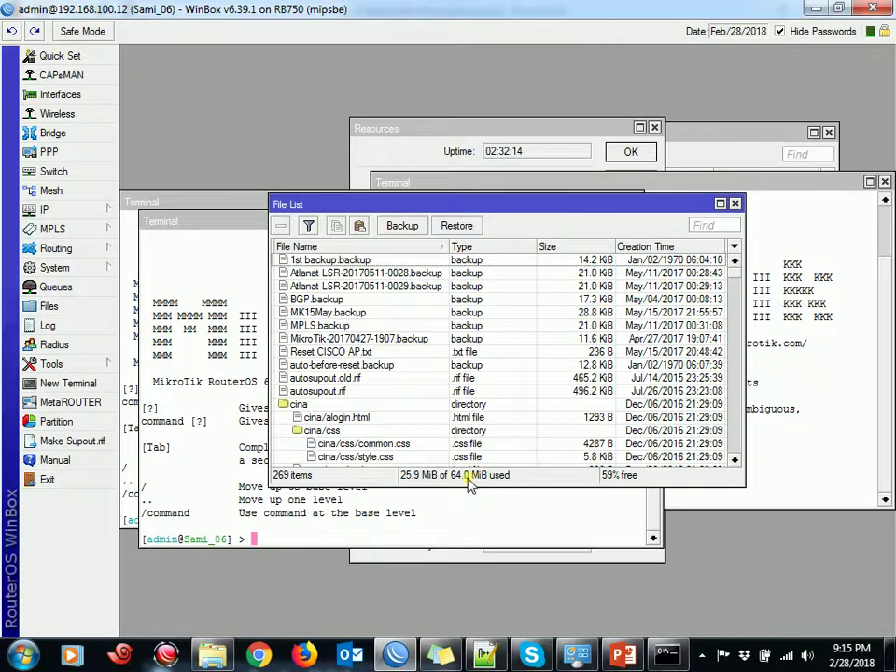
{"action": "left_click", "coordinate": [734, 203]}
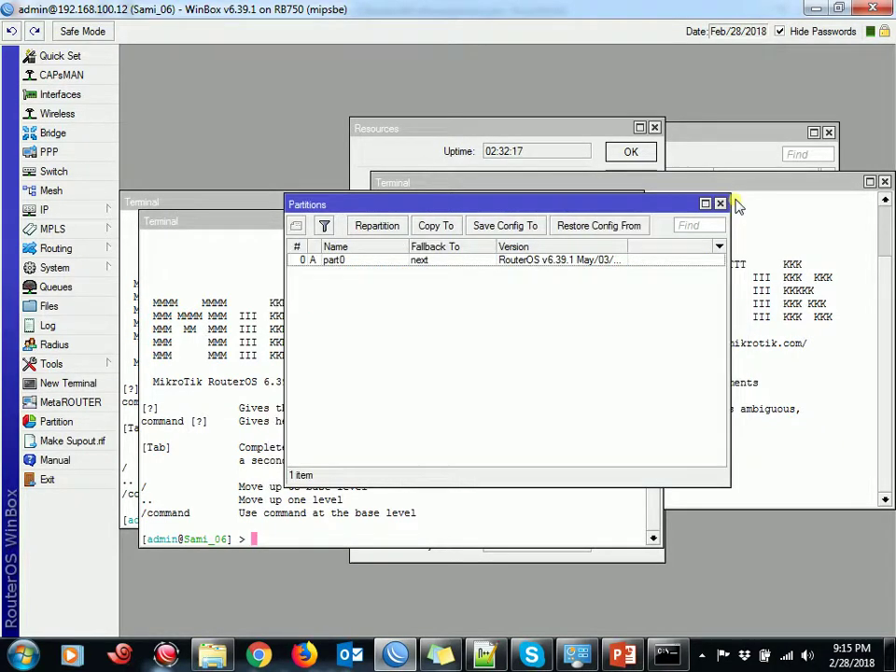
{"action": "left_click", "coordinate": [498, 260]}
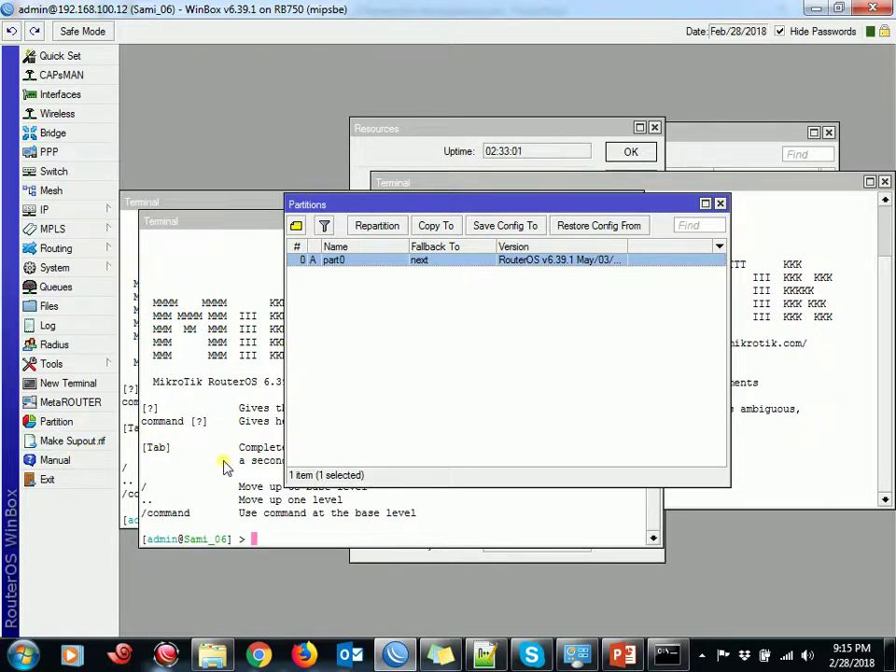
- Open the support file generator for supout.rif and bring up the router's file list
{"action": "left_click", "coordinate": [73, 441]}
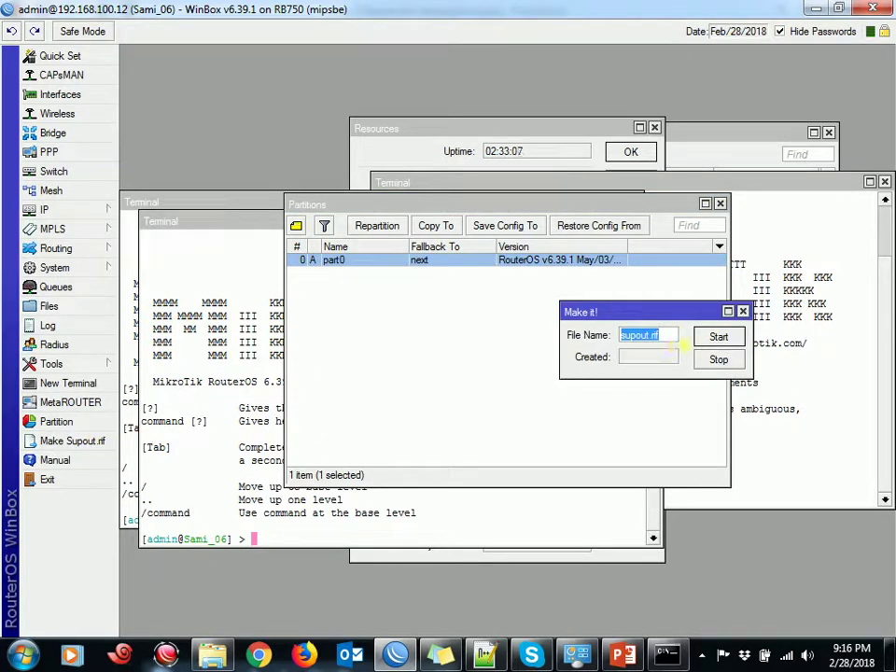
{"action": "left_click", "coordinate": [89, 307]}
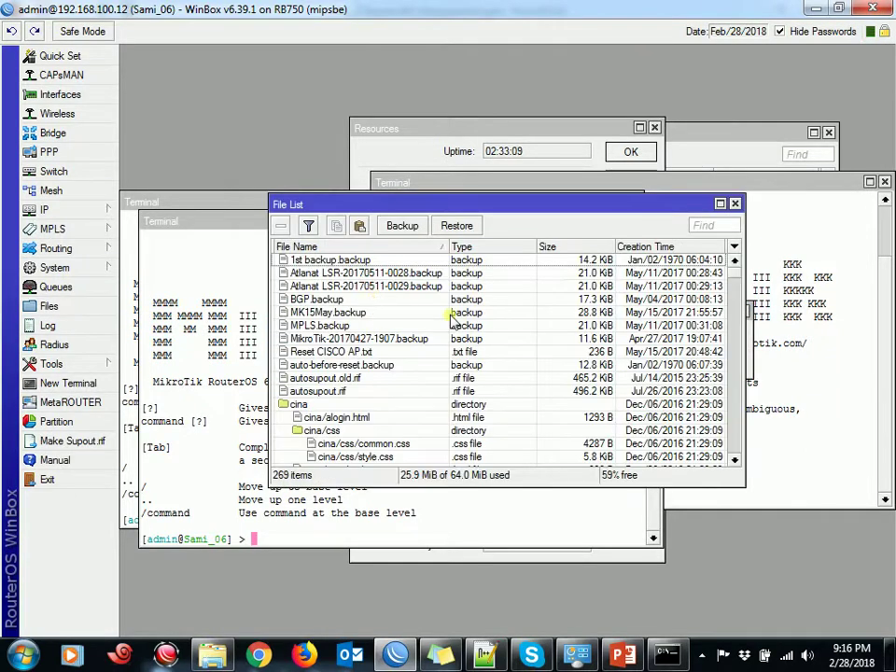